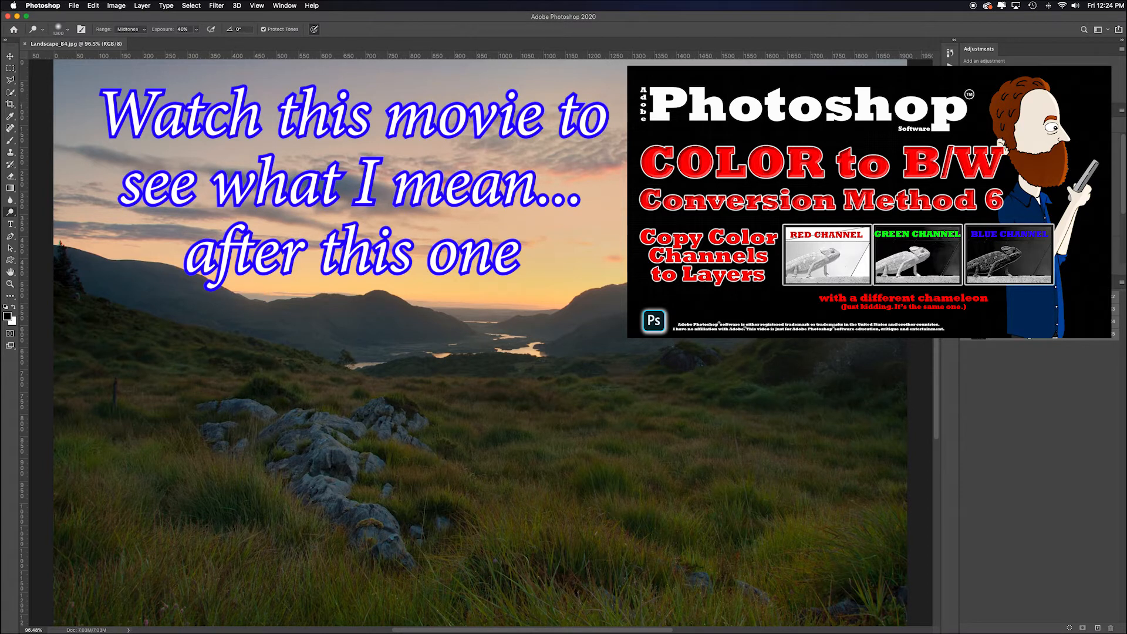
# Step: Duplicate the Background layer of the landscape photo
pyautogui.click(972, 283)
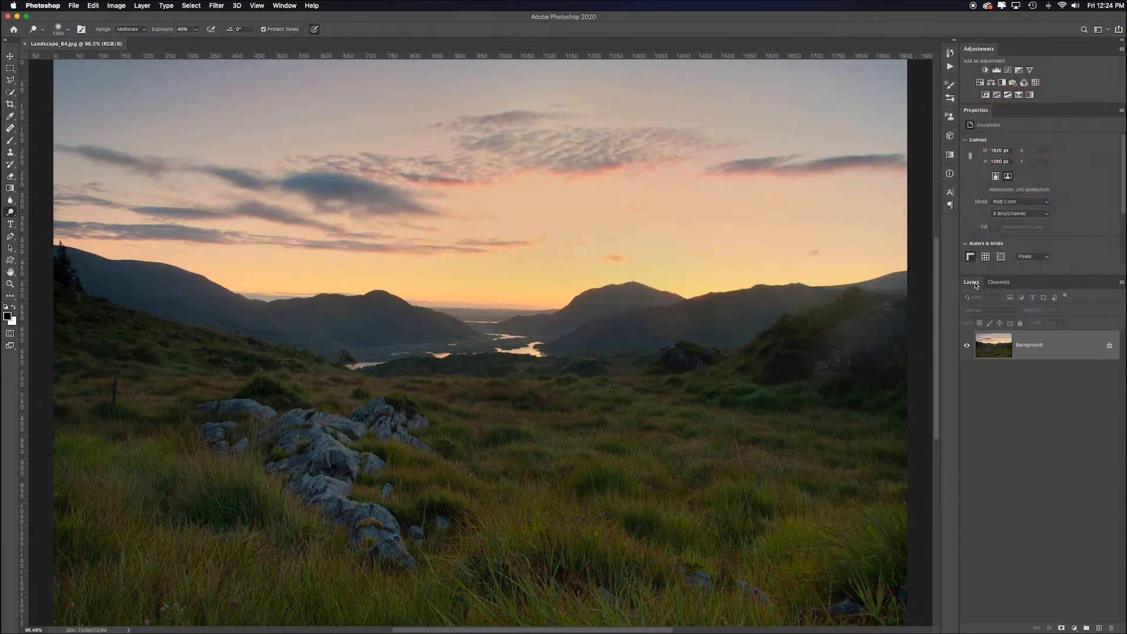
pyautogui.press('super+j')
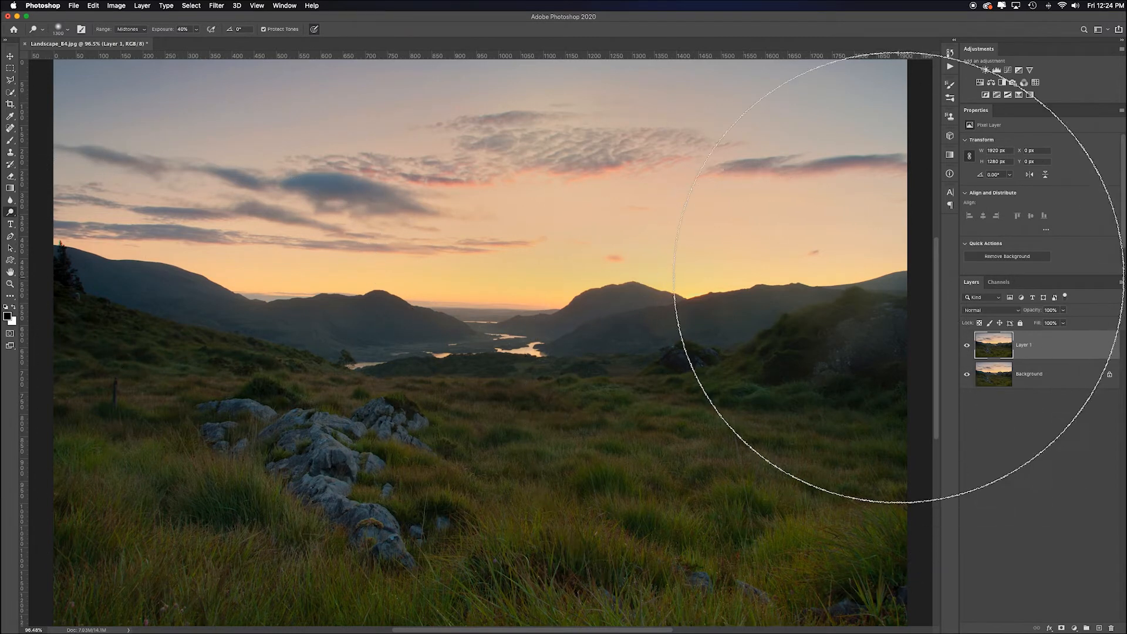
# Step: Add a Levels adjustment layer with input black 15, midtone 1.42 and white 212 to brighten the foreground
pyautogui.click(996, 70)
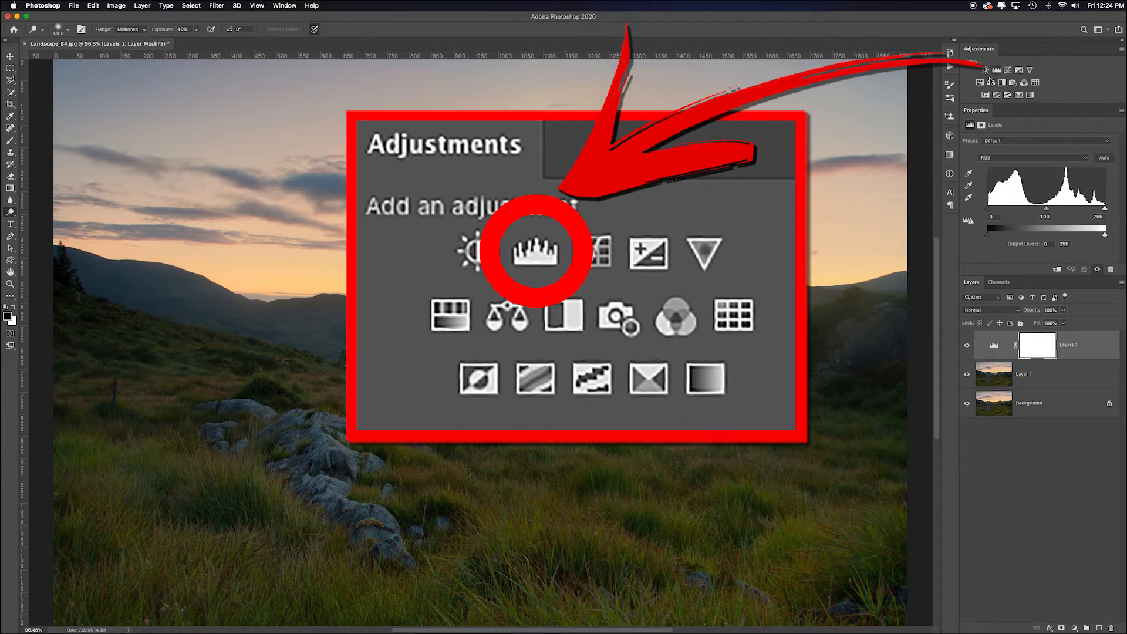
pyautogui.moveTo(1046, 209); pyautogui.dragTo(1011, 208)
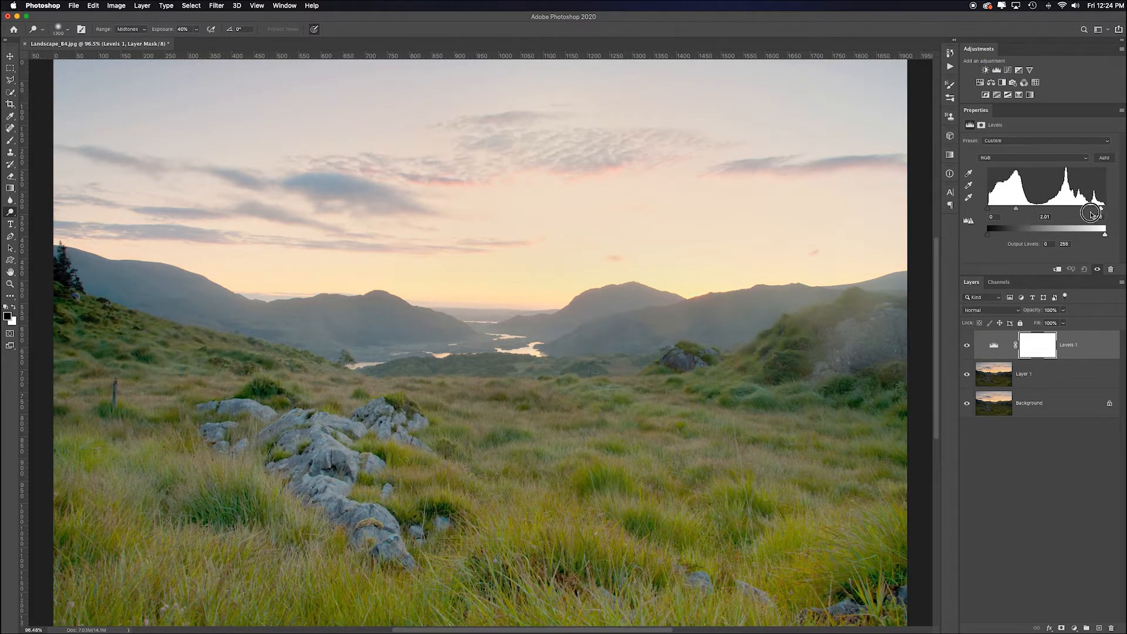
pyautogui.moveTo(1105, 208); pyautogui.dragTo(1085, 209)
pyautogui.moveTo(988, 208)
pyautogui.mouseDown()
pyautogui.moveTo(1034, 210)
pyautogui.moveTo(994, 210)
pyautogui.mouseUp()
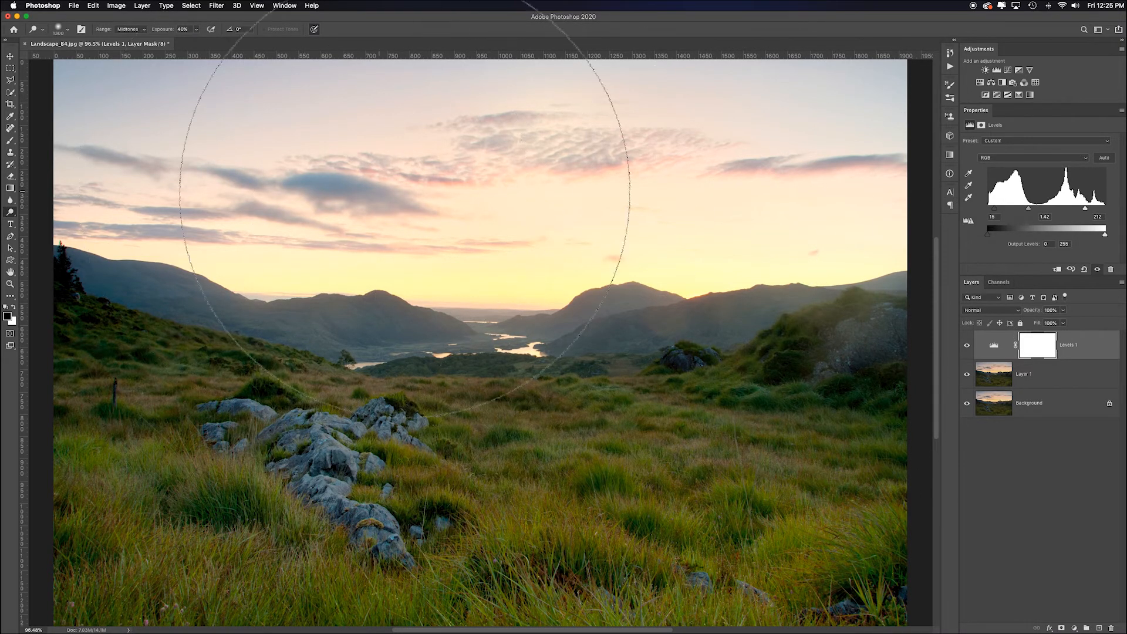
# Step: Draw a vertical black-to-white gradient on the Levels mask so only the land below the horizon is adjusted
pyautogui.click(10, 188)
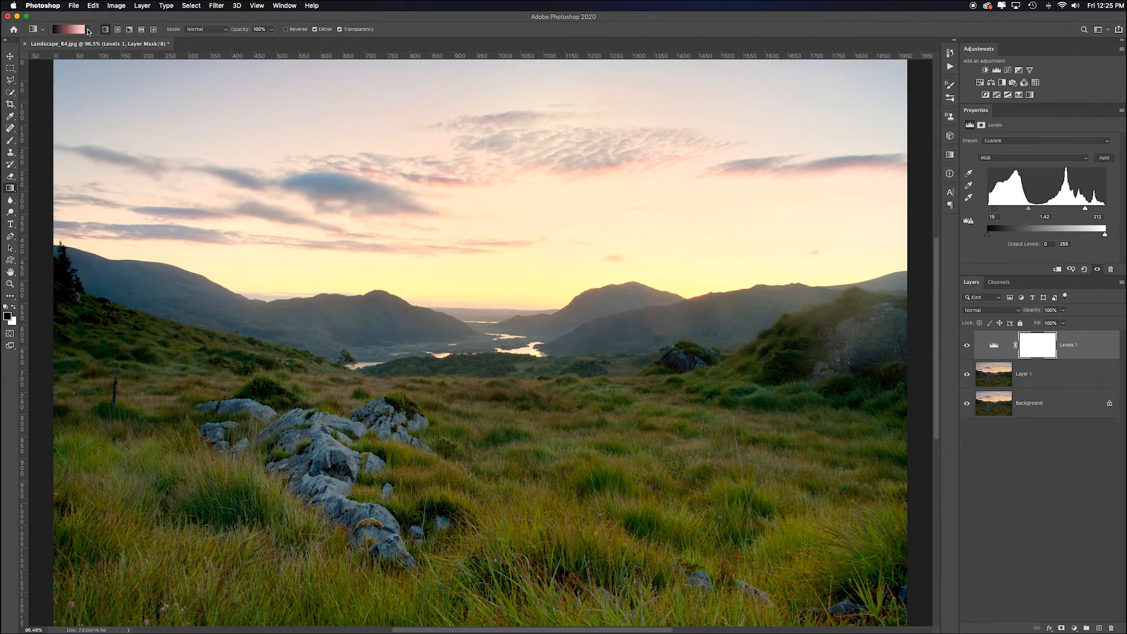
pyautogui.click(88, 31)
pyautogui.click(22, 46)
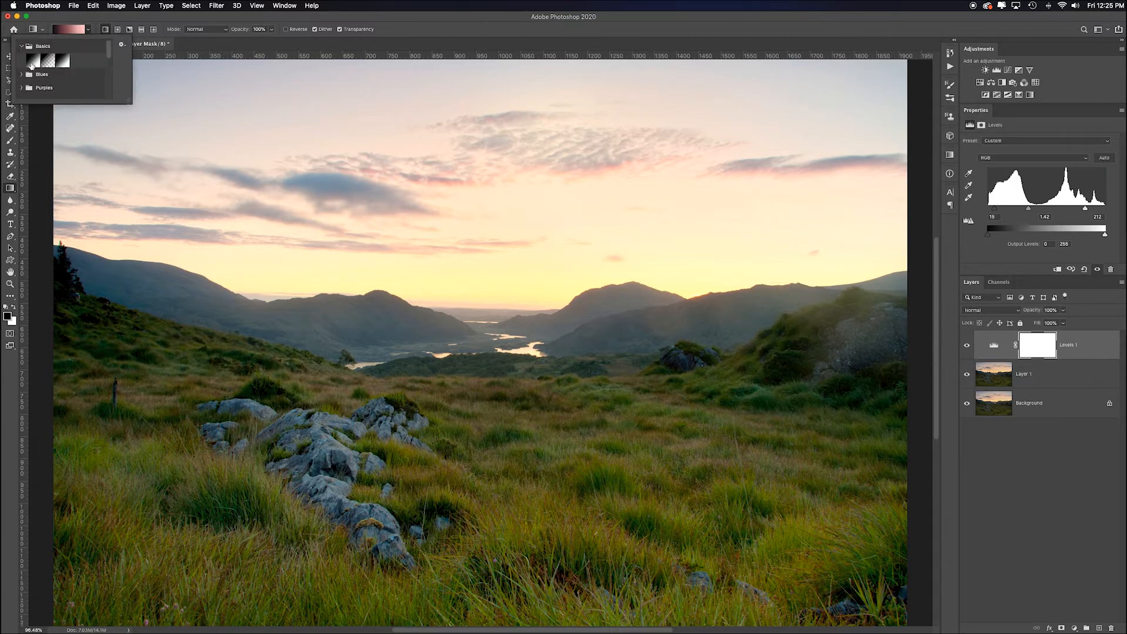
pyautogui.click(34, 62)
pyautogui.moveTo(473, 76); pyautogui.dragTo(469, 364)
pyautogui.moveTo(477, 266); pyautogui.dragTo(479, 352)
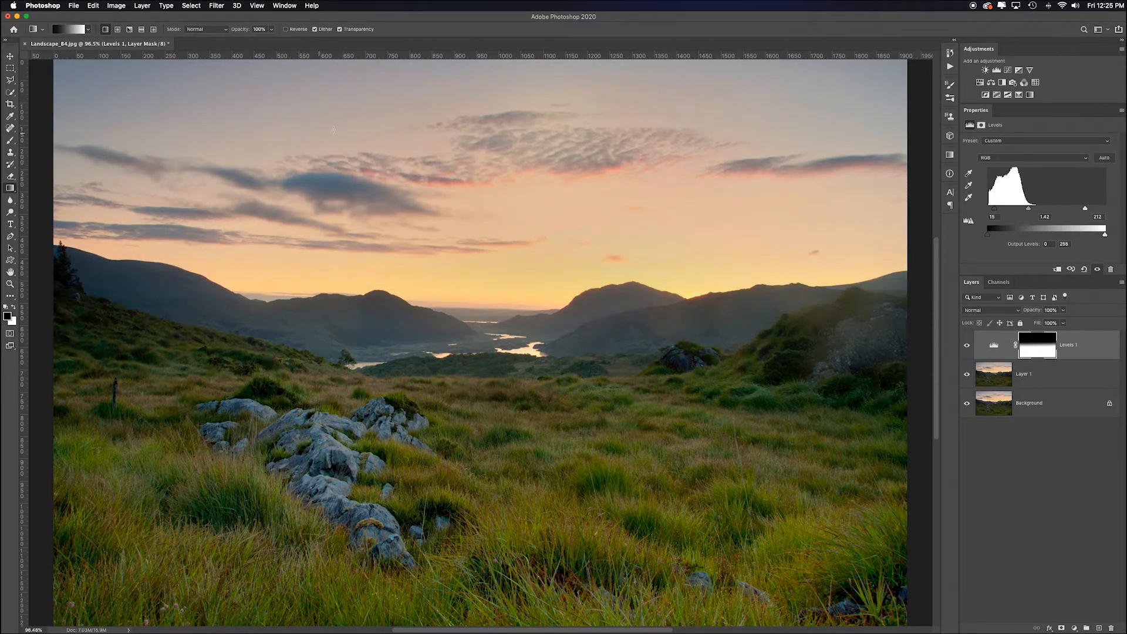
# Step: Duplicate the masked Levels layer and invert the copy's mask so it affects the sky
pyautogui.press('super+j')
pyautogui.click(1046, 350)
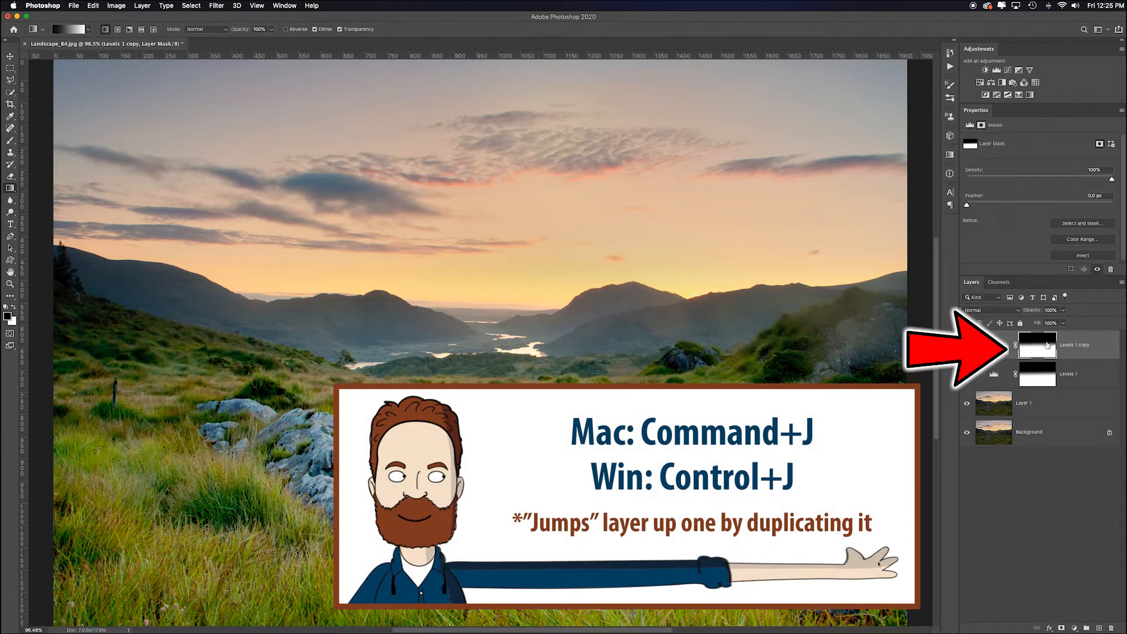
pyautogui.click(119, 6)
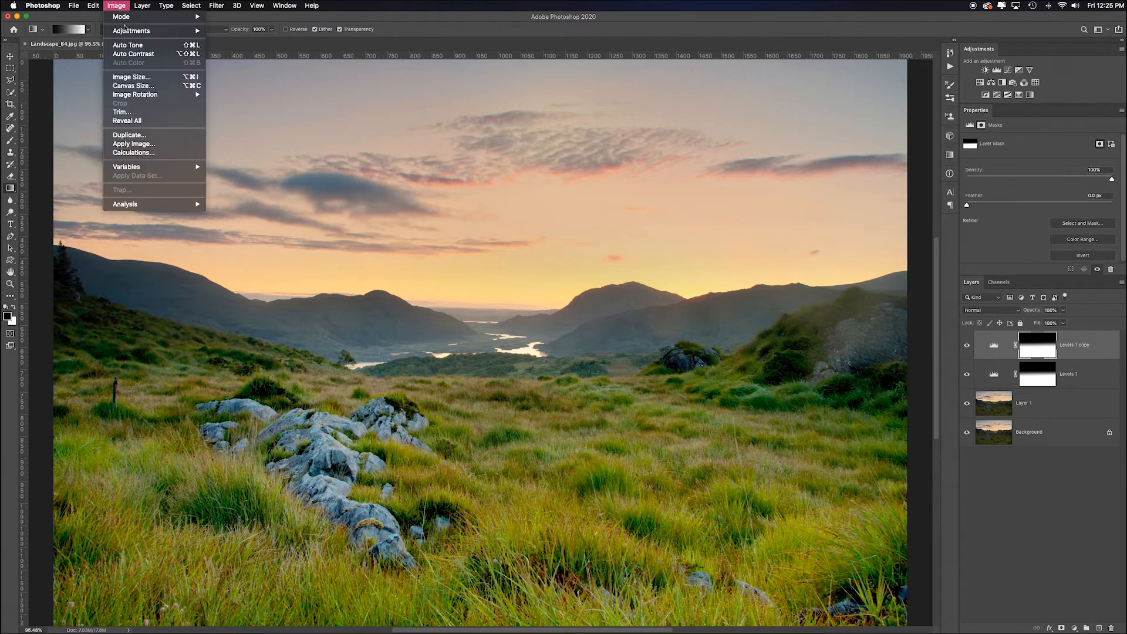
pyautogui.moveTo(128, 32)
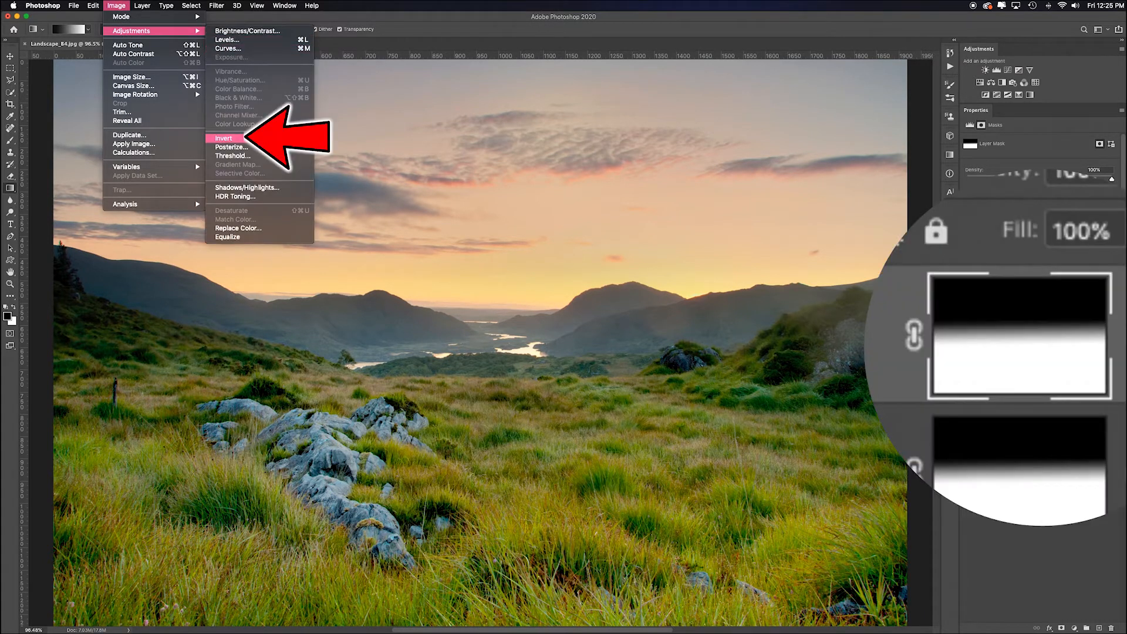
pyautogui.click(224, 139)
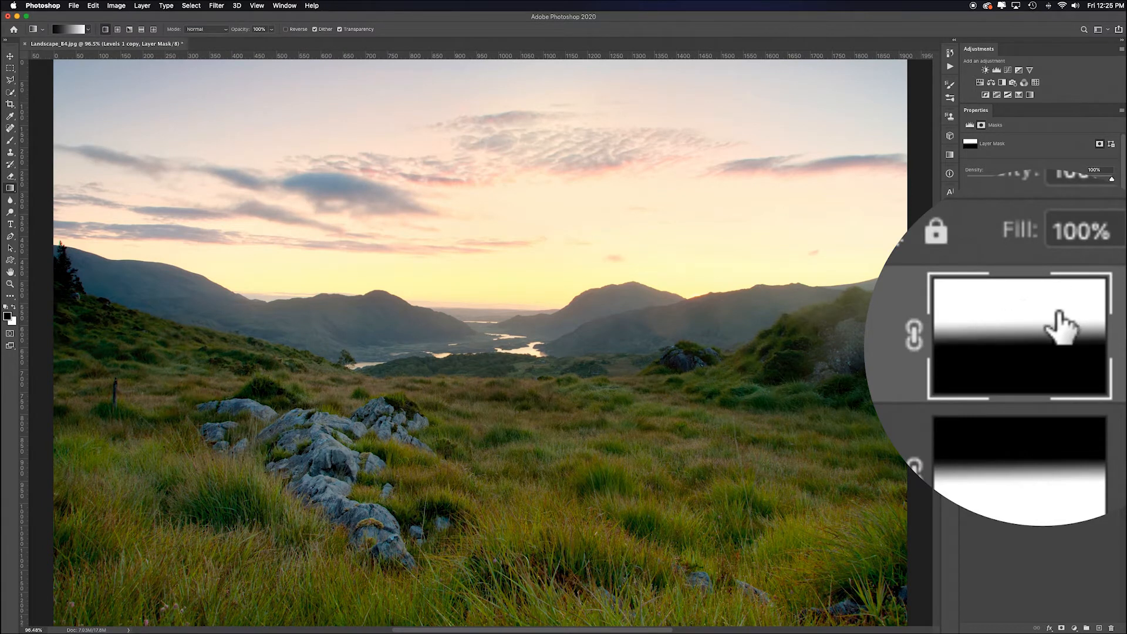
# Step: Darken the sky with the copied Levels layer by setting input black to 0, midtone to 0.44 and white to 255
pyautogui.click(993, 346)
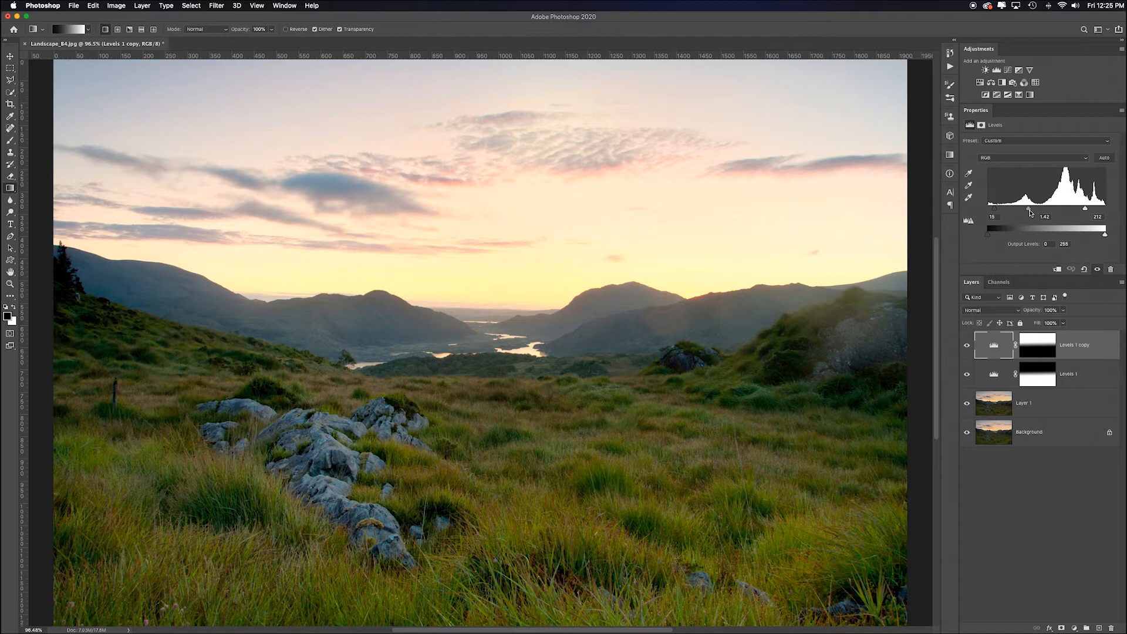
pyautogui.moveTo(1085, 209); pyautogui.dragTo(1106, 209)
pyautogui.moveTo(994, 208); pyautogui.dragTo(1074, 209)
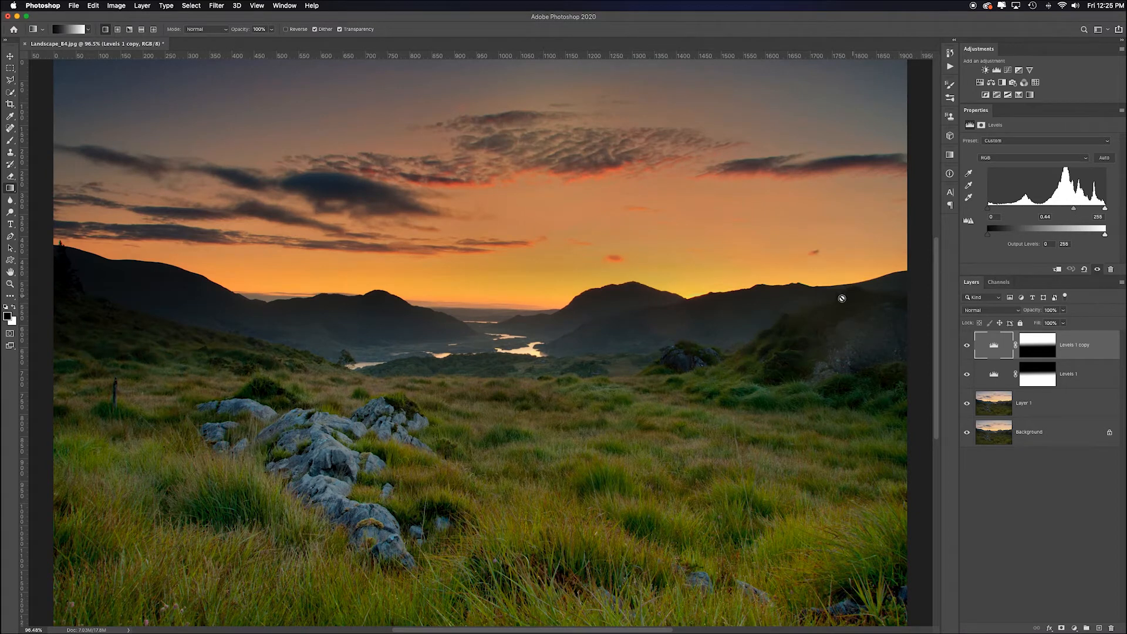
# Step: Paint the mountains on the copied Levels mask with a 175 px black brush at 30% opacity and view the mask alone
pyautogui.scroll(2, 421, 316)
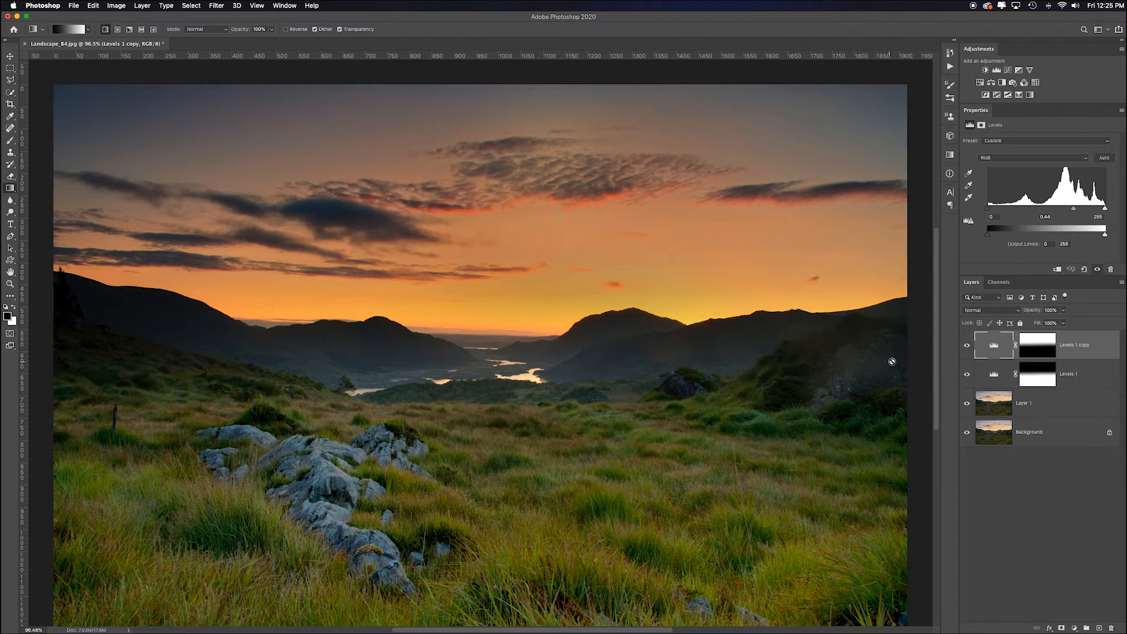
pyautogui.click(1045, 354)
pyautogui.press('b')
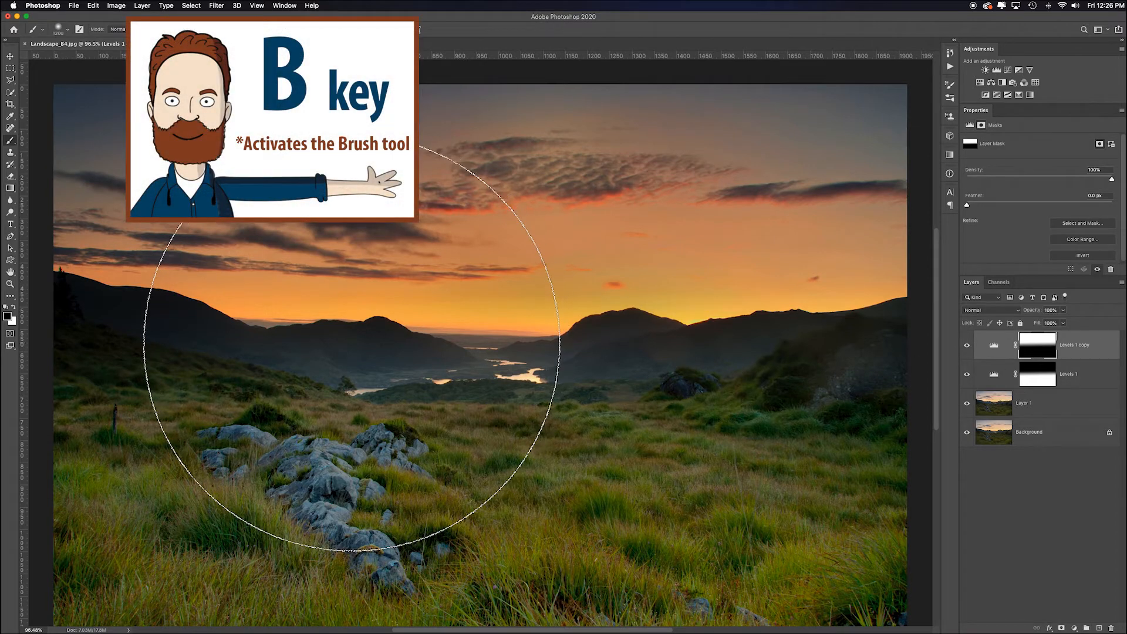
pyautogui.press('[')
pyautogui.press('[')
pyautogui.press('[')
pyautogui.press('[')
pyautogui.press('[')
pyautogui.press('[')
pyautogui.press('[')
pyautogui.press('[')
pyautogui.press('[')
pyautogui.press('[')
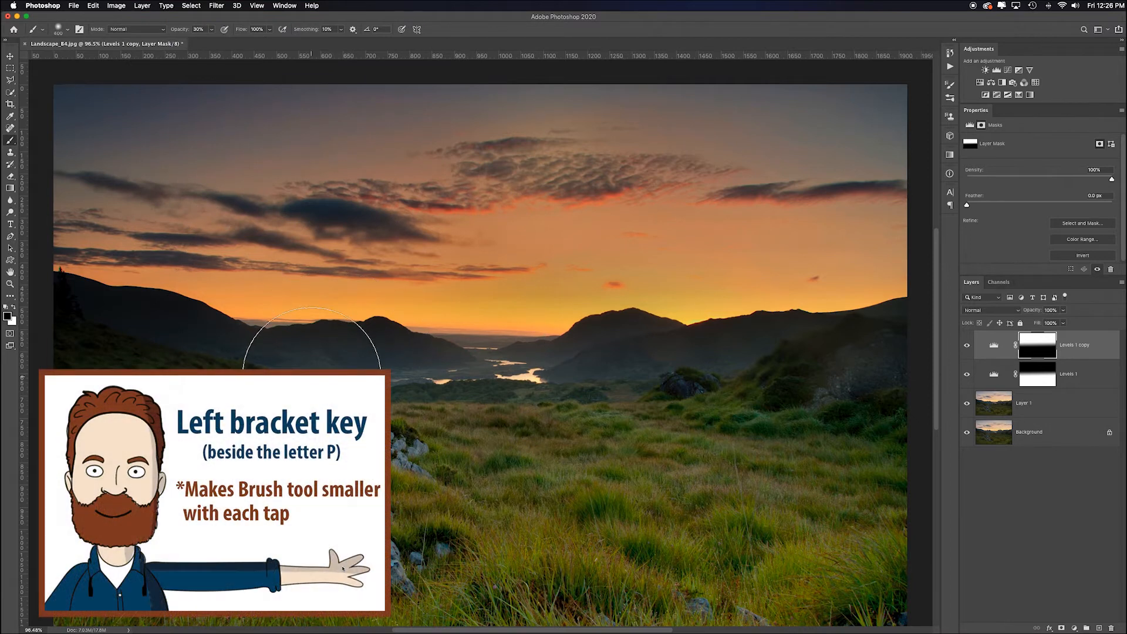
pyautogui.press('[')
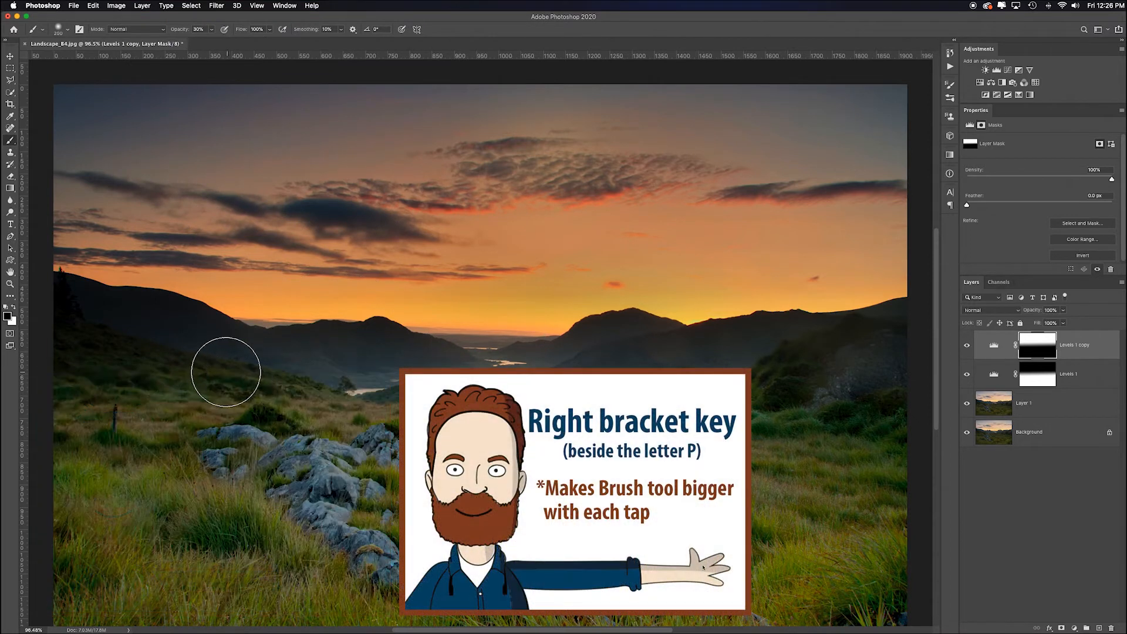
pyautogui.press('[')
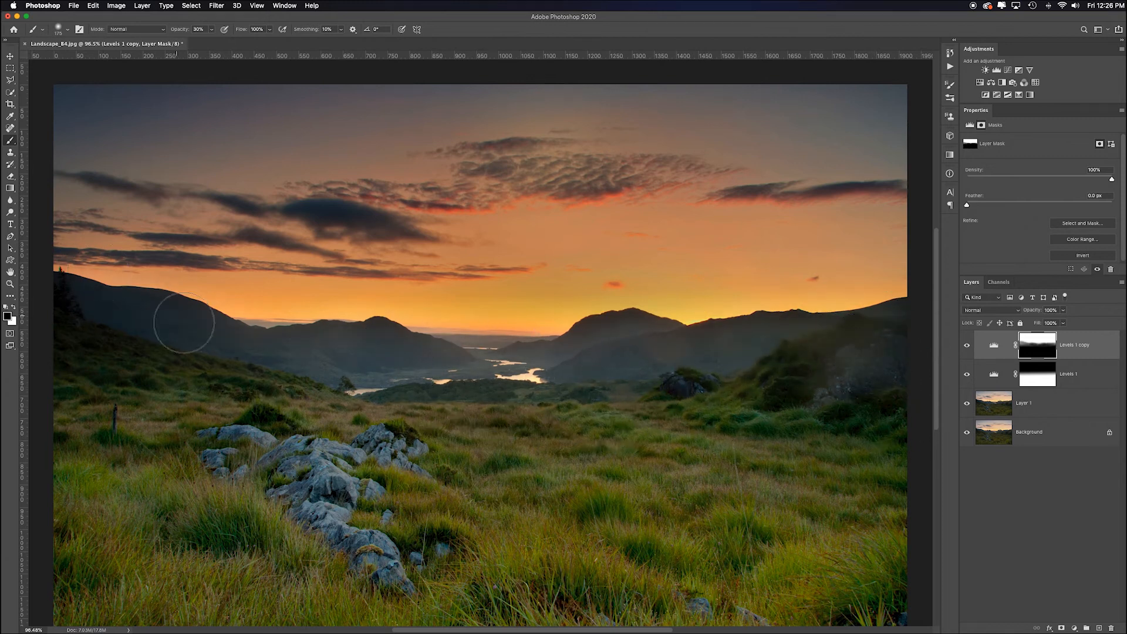
pyautogui.keyDown('alt'); pyautogui.click(1038, 347); pyautogui.keyUp('alt')
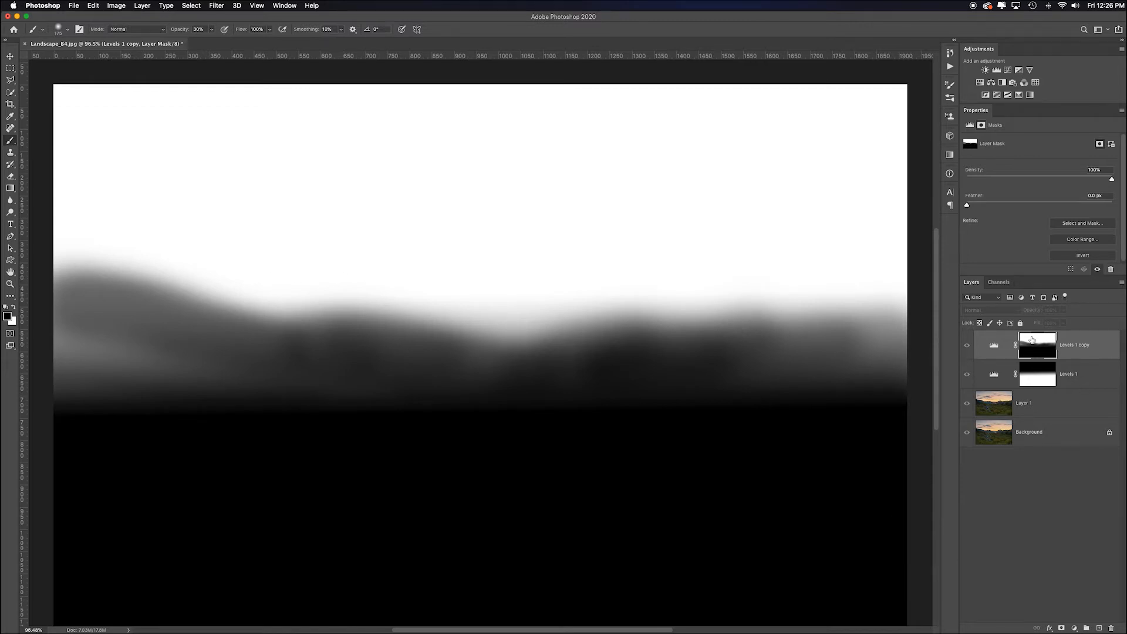
# Step: Delete both Levels adjustment layers
pyautogui.click(1095, 355)
pyautogui.press('Delete')
pyautogui.press('Delete')
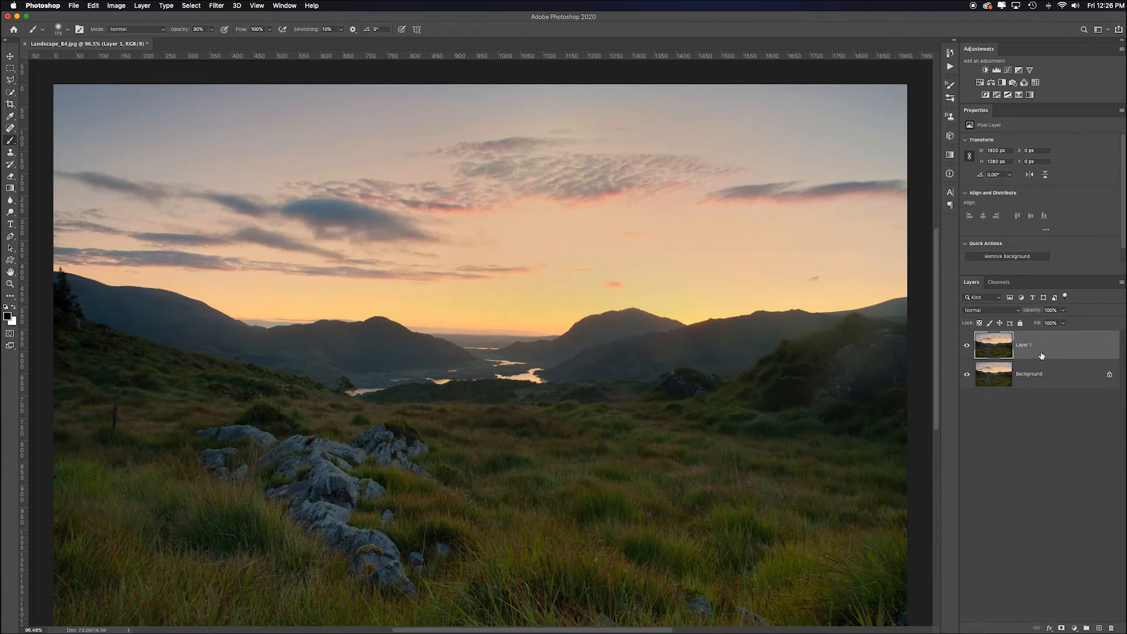
# Step: Copy the entire image of Layer 1 and add a white layer mask to that layer
pyautogui.press('super+a')
pyautogui.press('super+c')
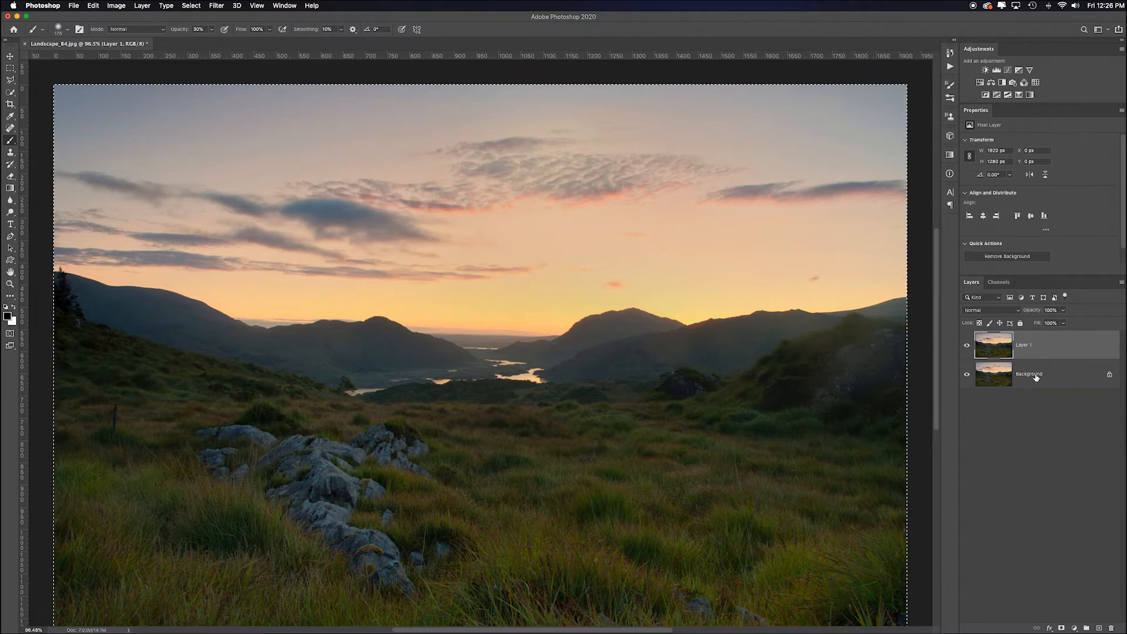
pyautogui.click(1062, 628)
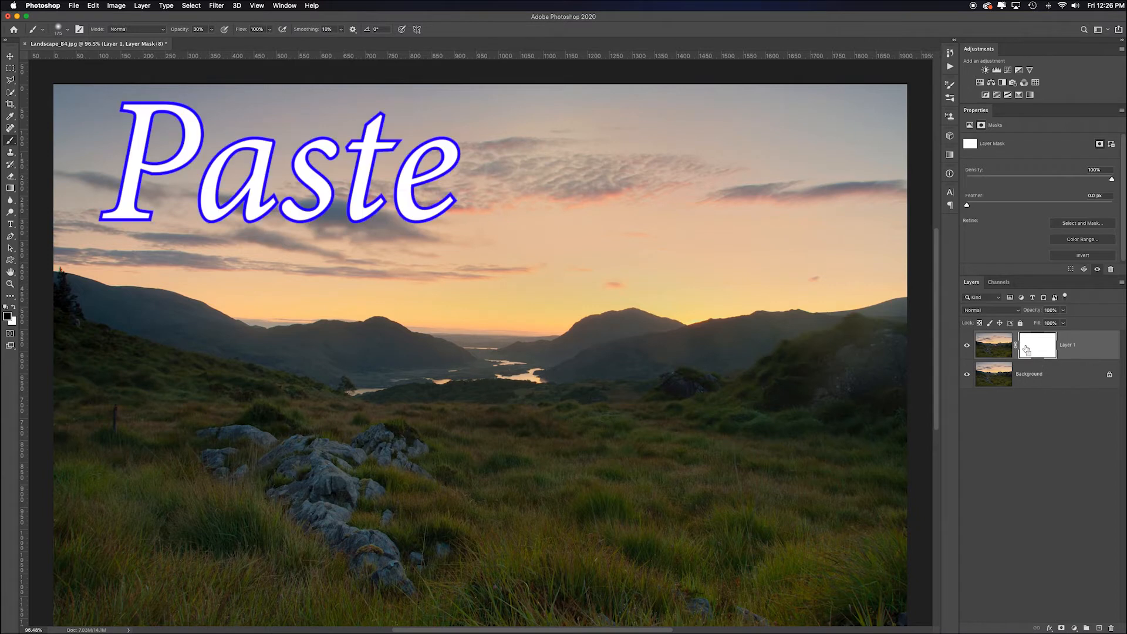
# Step: Try to paste the copied photo straight into Layer 1's selected mask, deleting each pasted layer
pyautogui.press('super+v')
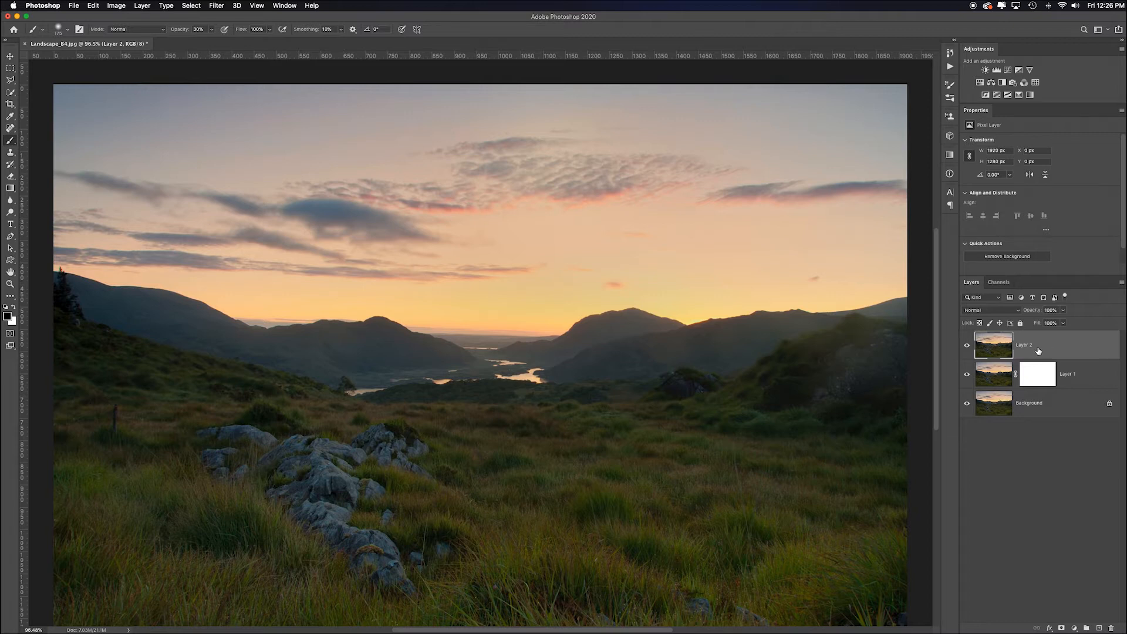
pyautogui.press('Delete')
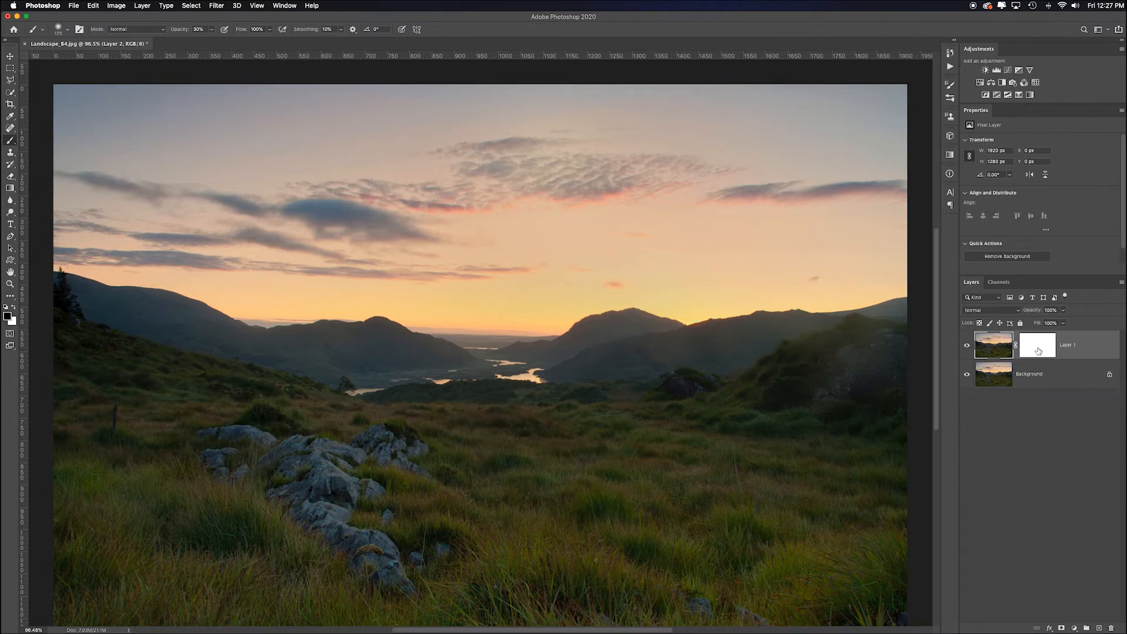
pyautogui.click(1040, 348)
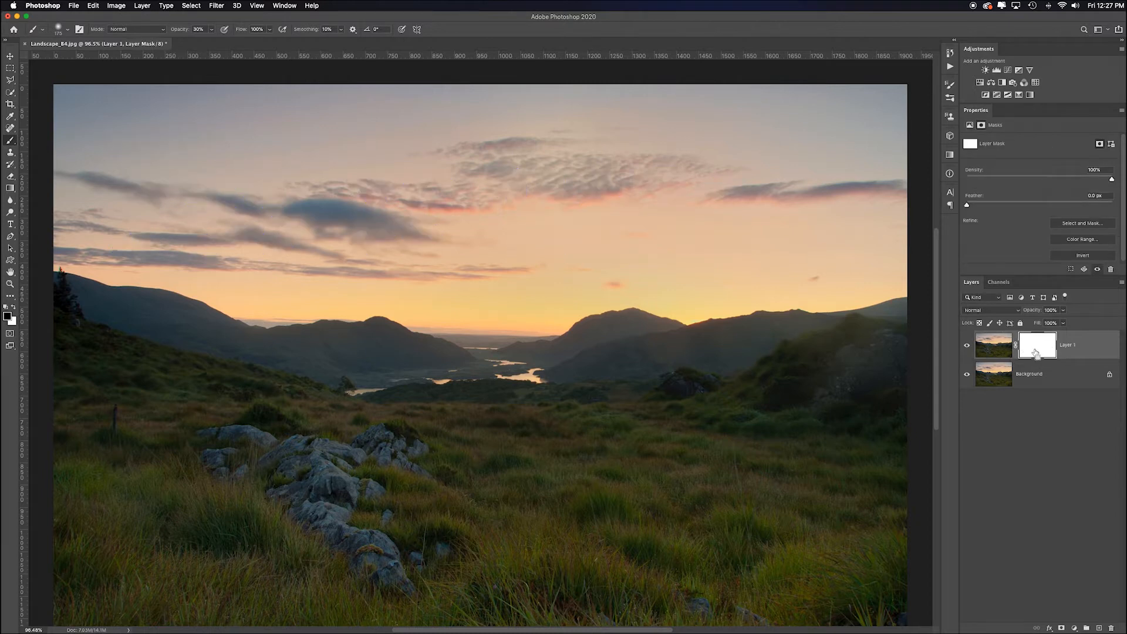
pyautogui.press('super+alt+shift+e')
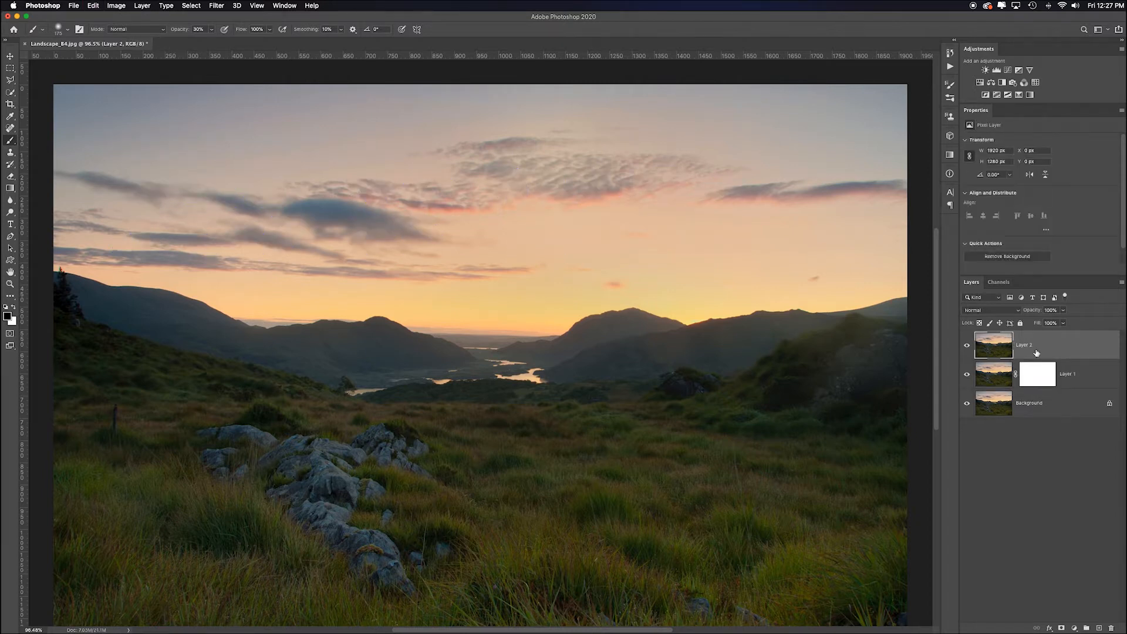
pyautogui.press('BackSpace')
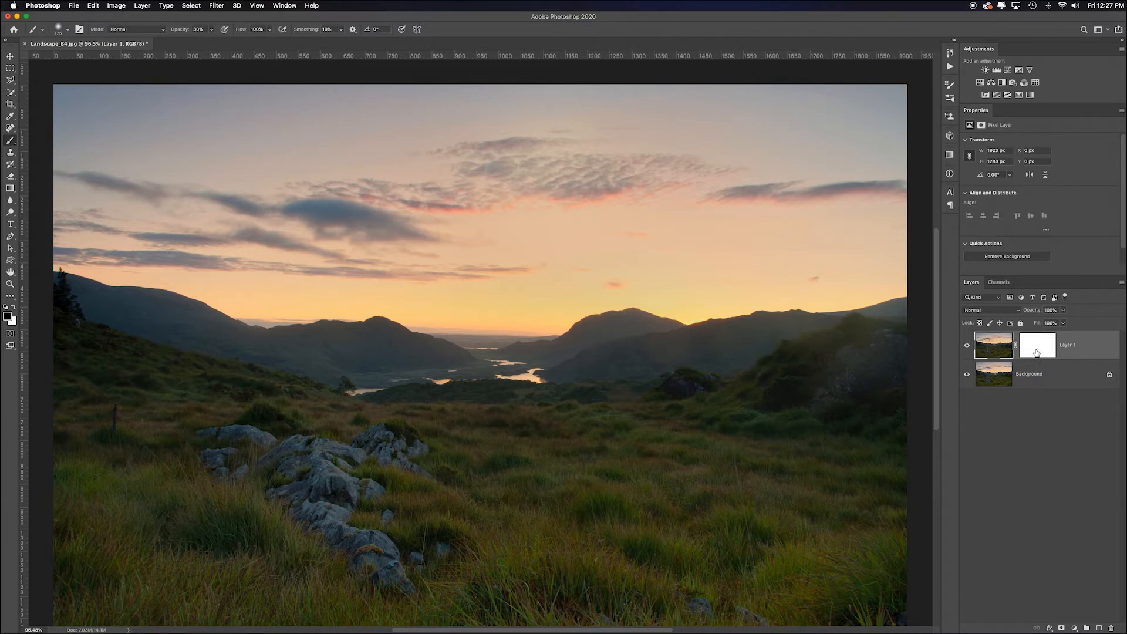
# Step: Paste the copied photo into Layer 1's mask while viewing the mask alone, and return to the normal image view with nothing selected
pyautogui.click(1037, 351)
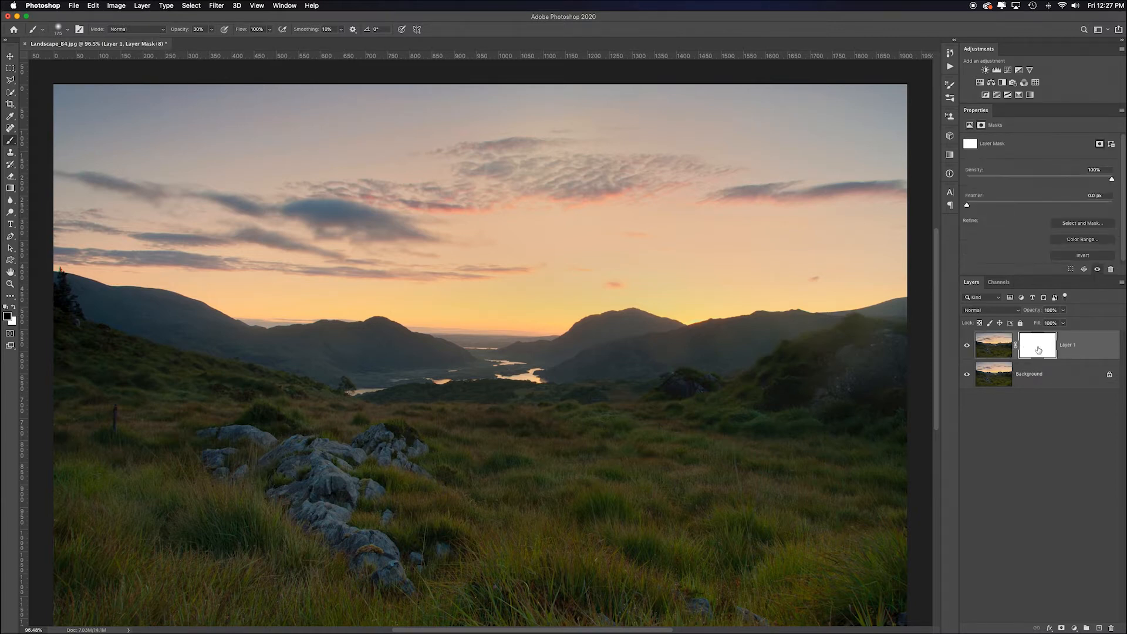
pyautogui.keyDown('alt'); pyautogui.click(1038, 351); pyautogui.keyUp('alt')
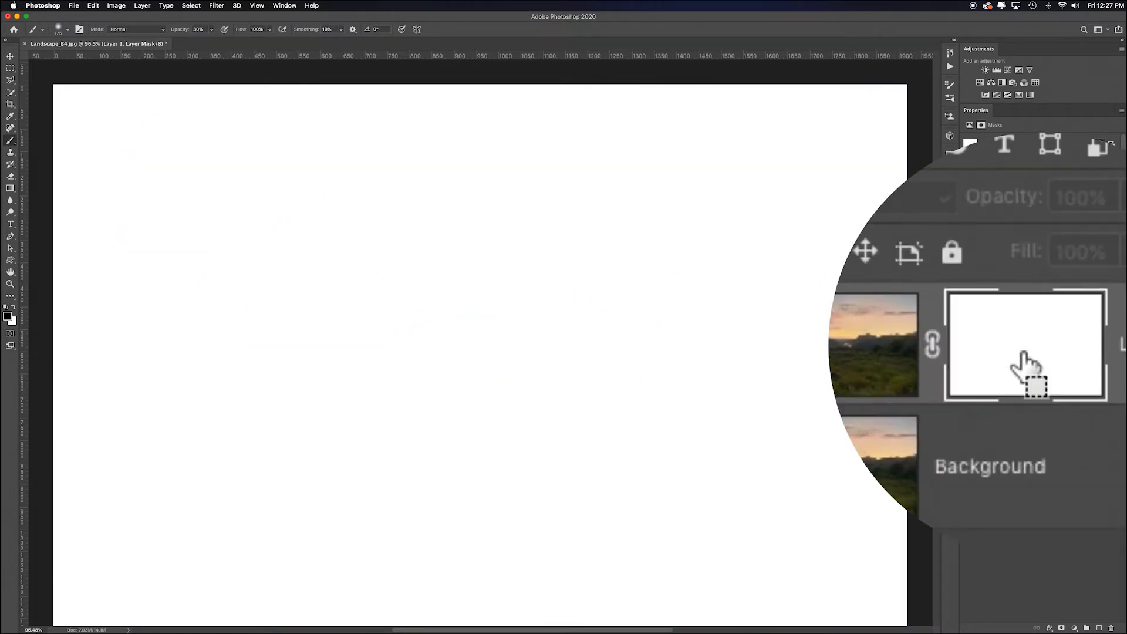
pyautogui.press('super+v')
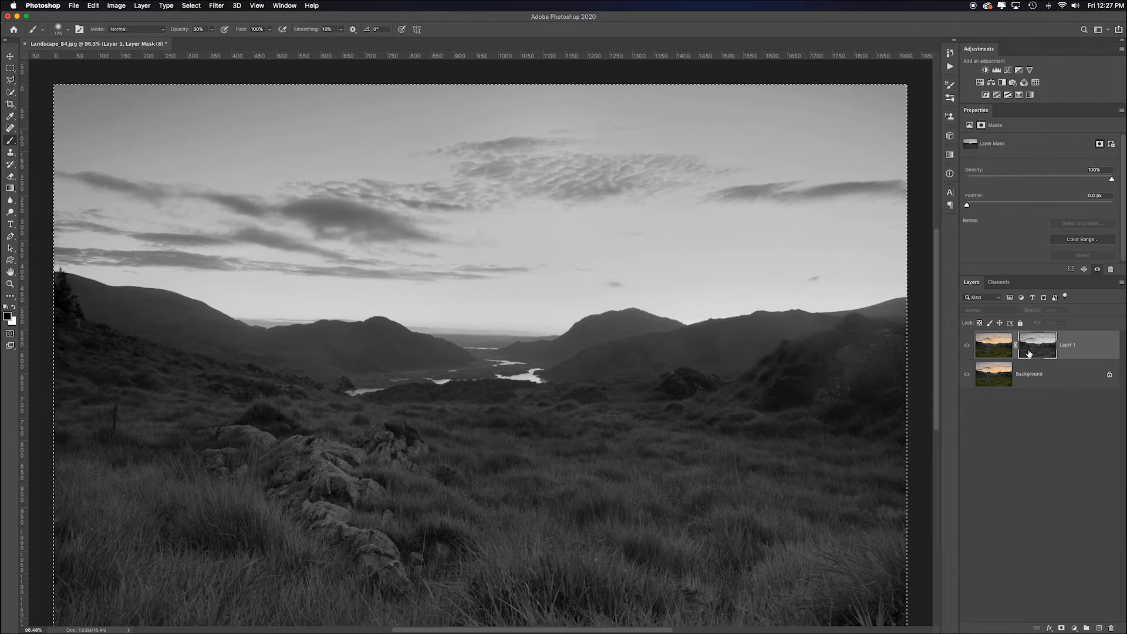
pyautogui.keyDown('alt'); pyautogui.click(1023, 358); pyautogui.keyUp('alt')
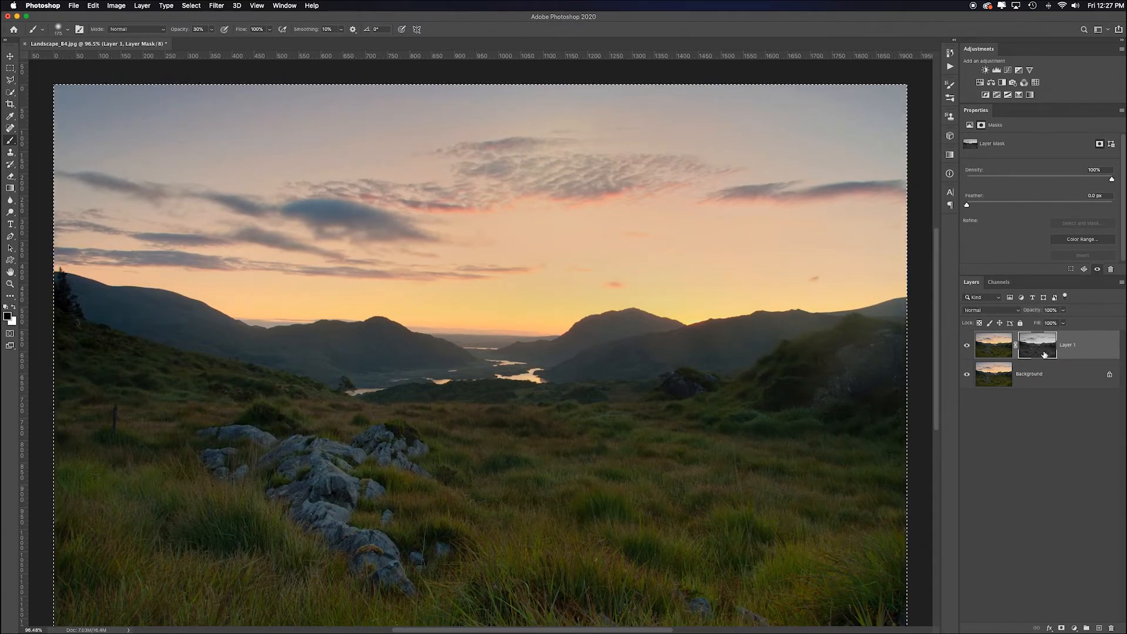
pyautogui.press('super+d')
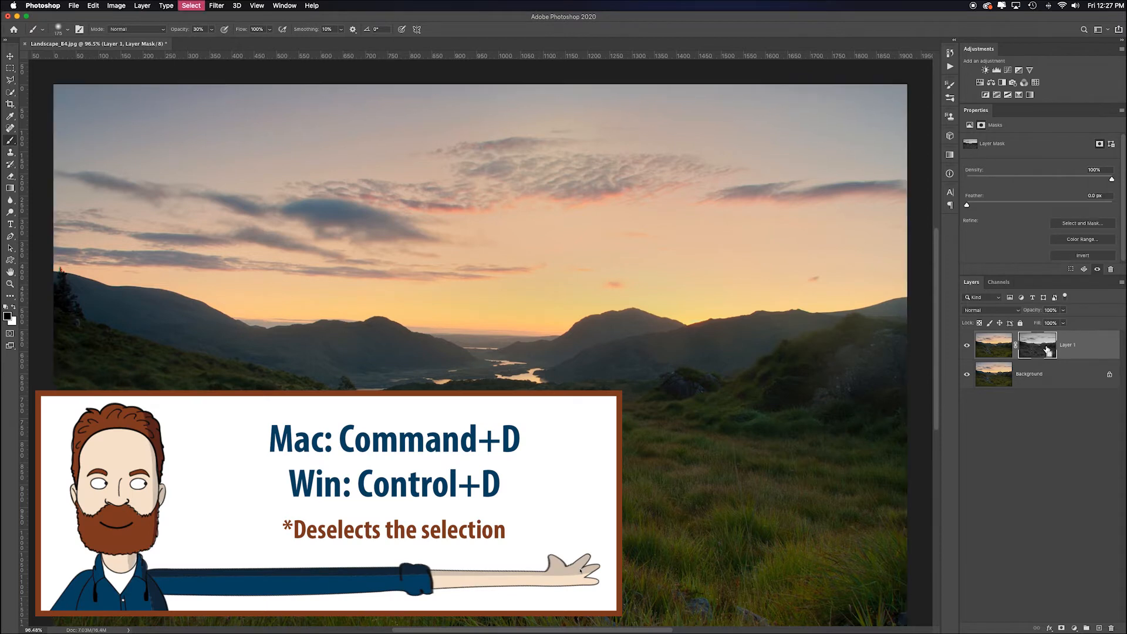
pyautogui.press('super+0')
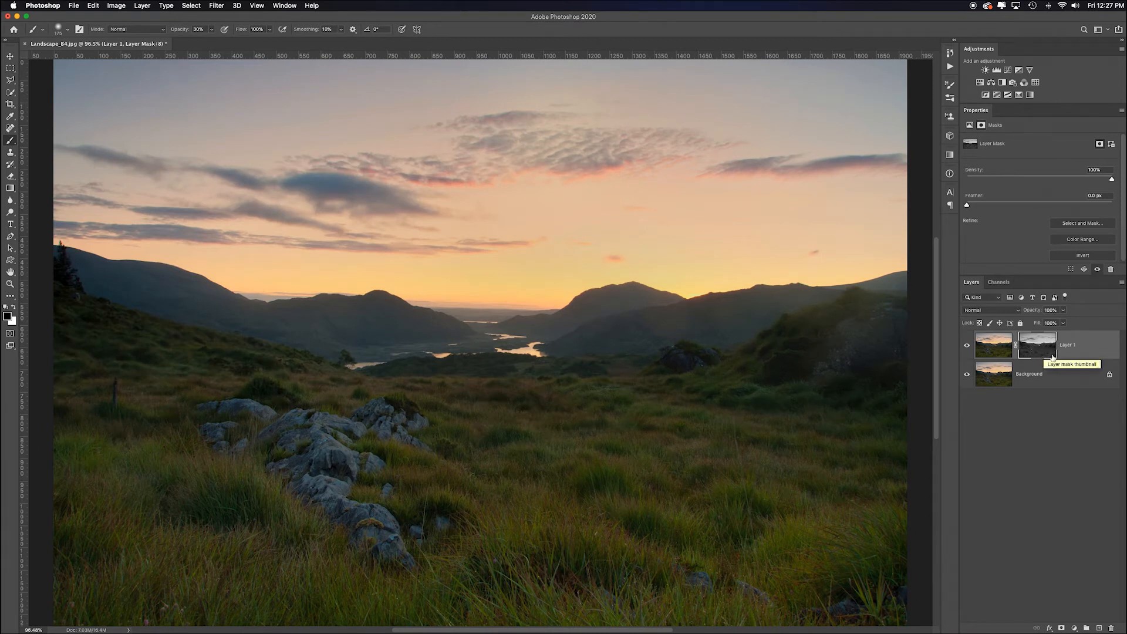
# Step: Add a Curves adjustment layer above Layer 1 and move Layer 1's grayscale mask onto it, replacing its white mask
pyautogui.click(1007, 71)
pyautogui.click(1045, 377)
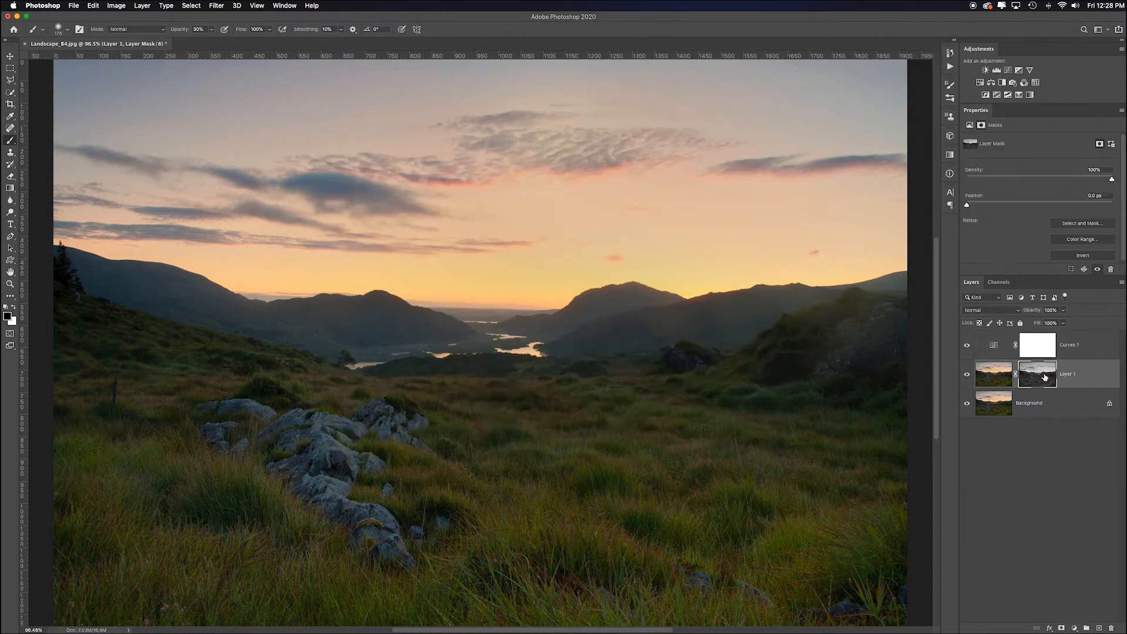
pyautogui.click(1044, 378)
pyautogui.moveTo(1044, 378); pyautogui.dragTo(1044, 344)
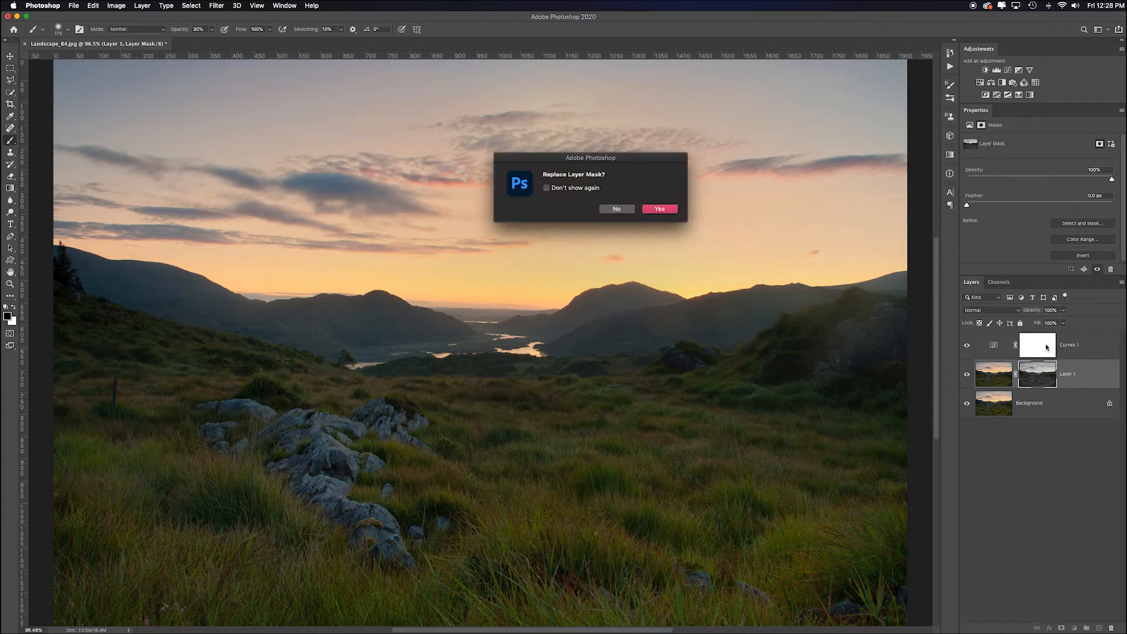
pyautogui.click(661, 209)
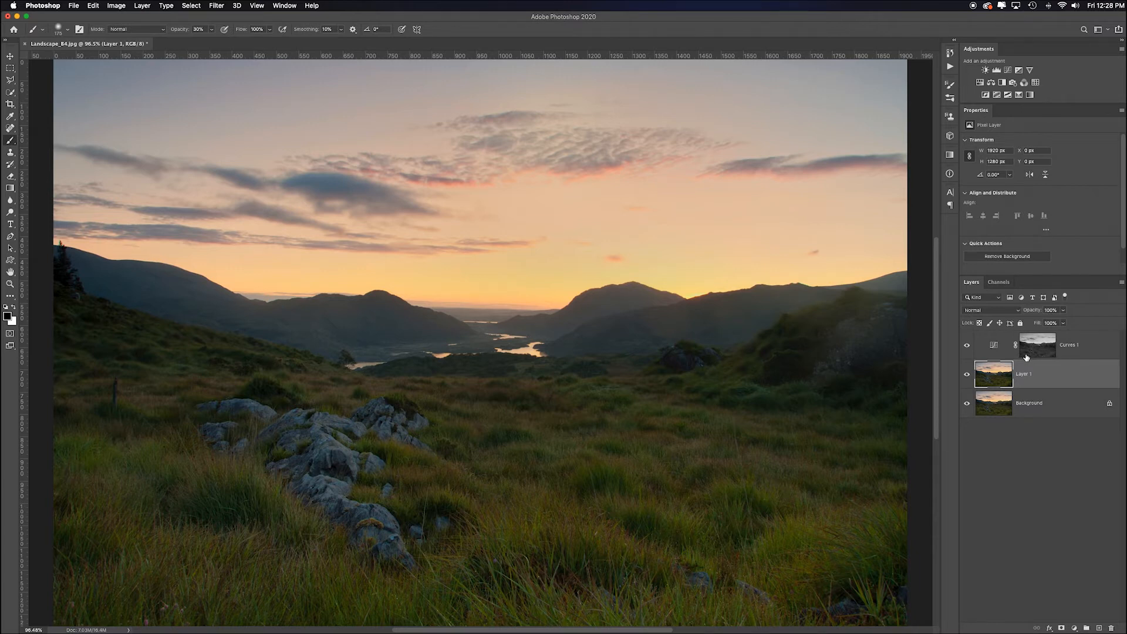
# Step: Darken the sky with the Curves 1 layer, bending the curve's midpoint down to input 128, output 83
pyautogui.click(994, 348)
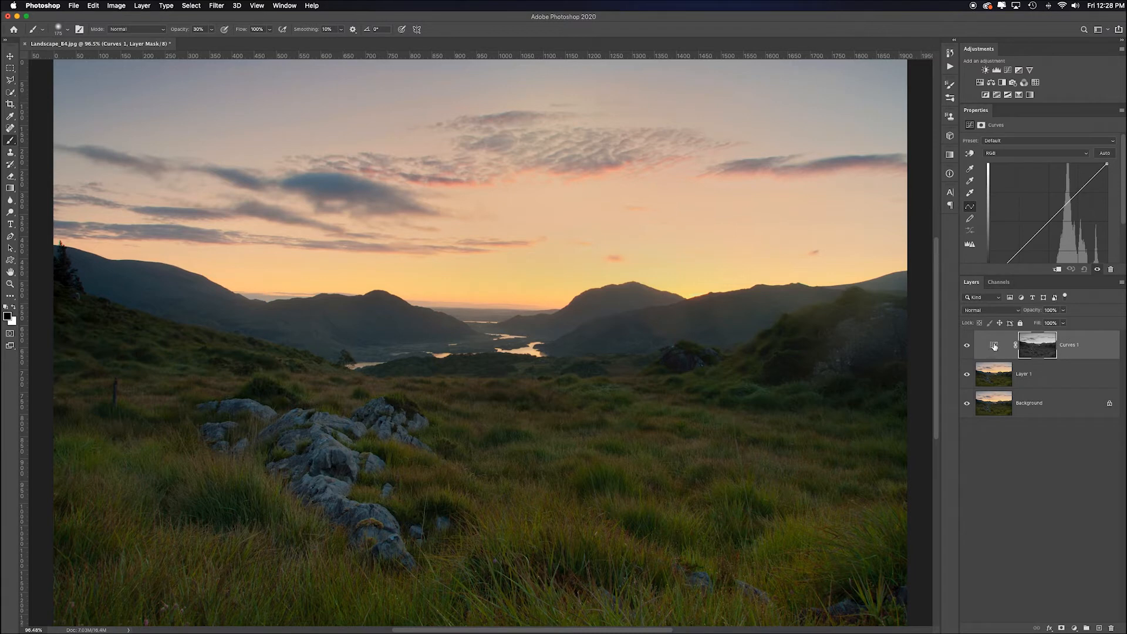
pyautogui.click(1050, 221)
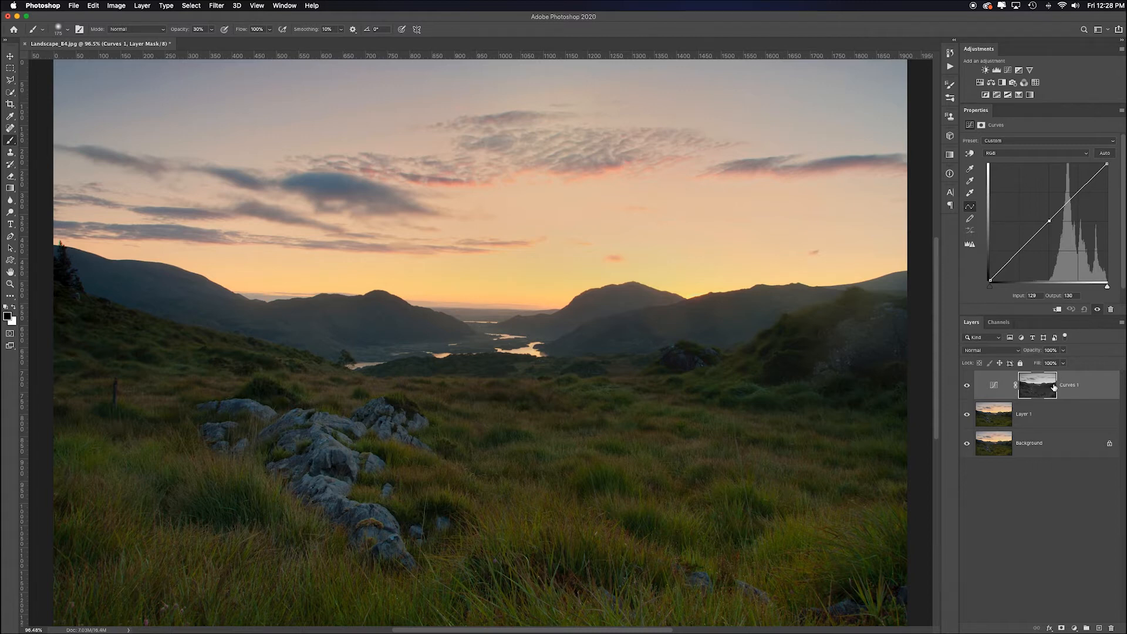
pyautogui.moveTo(1048, 221); pyautogui.dragTo(1044, 194)
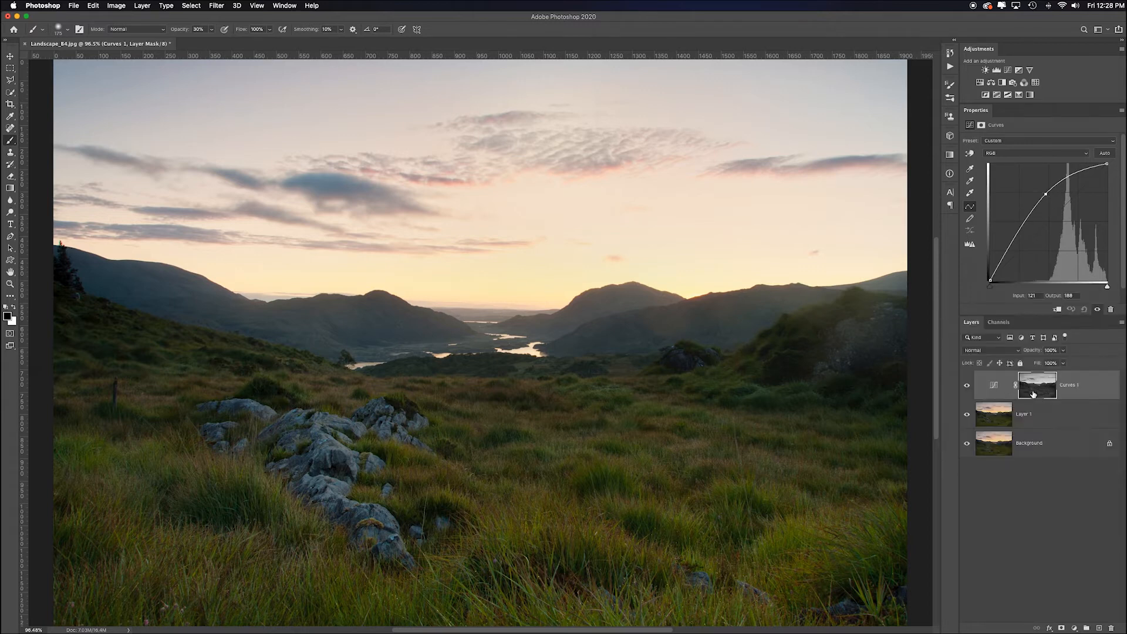
pyautogui.moveTo(1046, 198); pyautogui.dragTo(1050, 242)
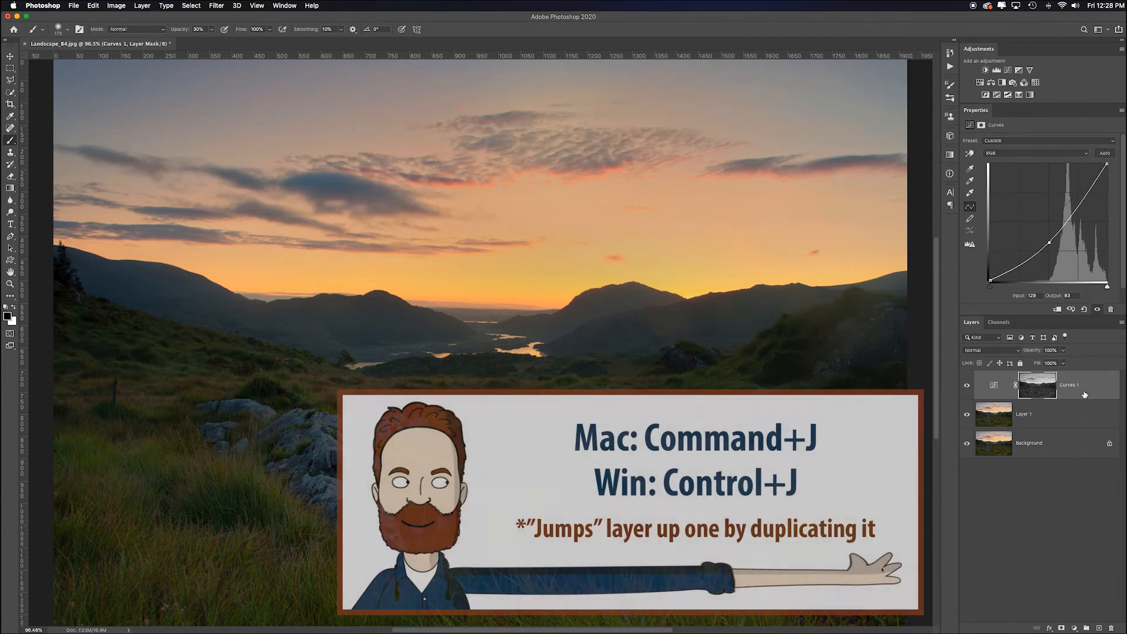
# Step: Duplicate the Curves 1 layer, invert the copy's mask and raise its curve midpoint to input 124, output 167
pyautogui.press('super+j')
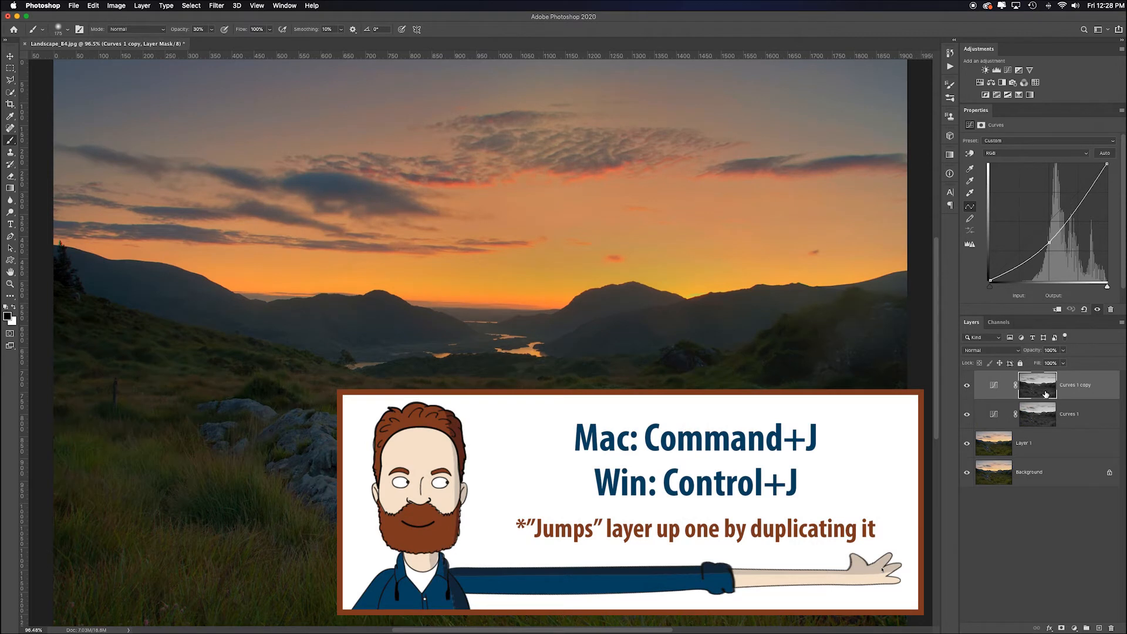
pyautogui.moveTo(1033, 404); pyautogui.dragTo(1036, 406)
pyautogui.press('super+i')
pyautogui.moveTo(1049, 241); pyautogui.dragTo(1047, 204)
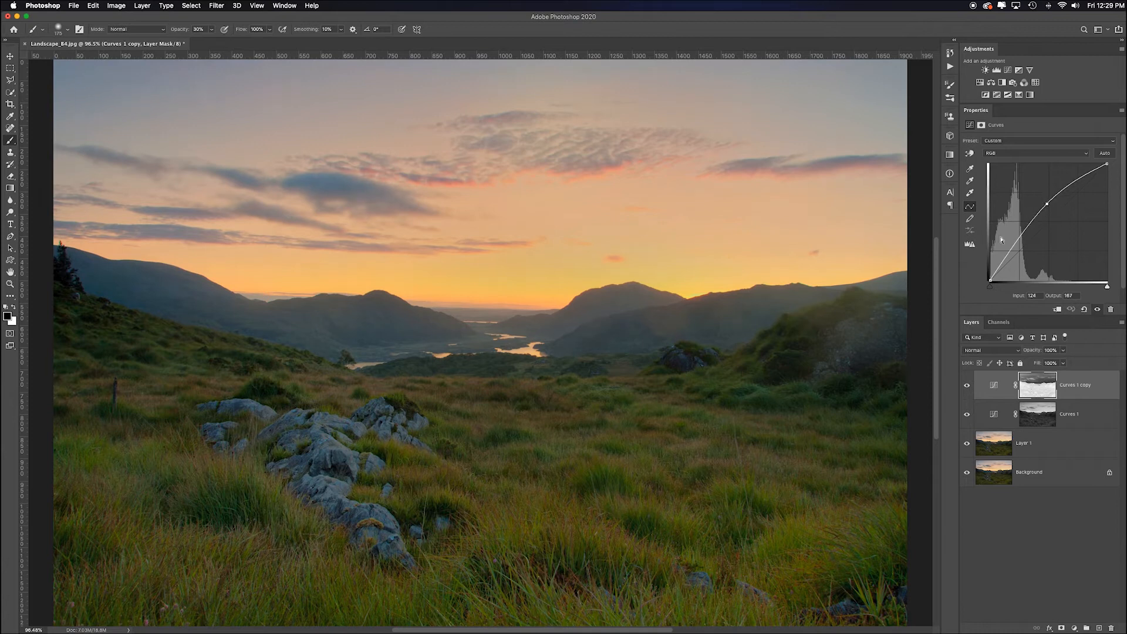
# Step: Increase the contrast of the Curves 1 copy mask with Levels, setting the input black point to 42 and white point to 202
pyautogui.keyDown('alt'); pyautogui.click(1040, 394); pyautogui.keyUp('alt')
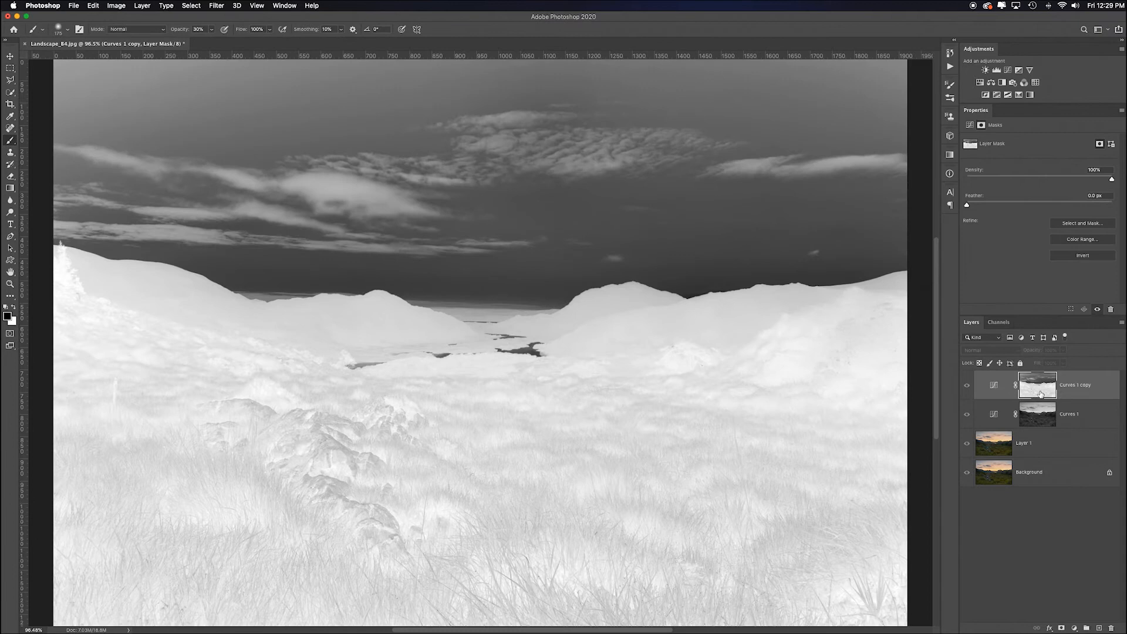
pyautogui.press('super+l')
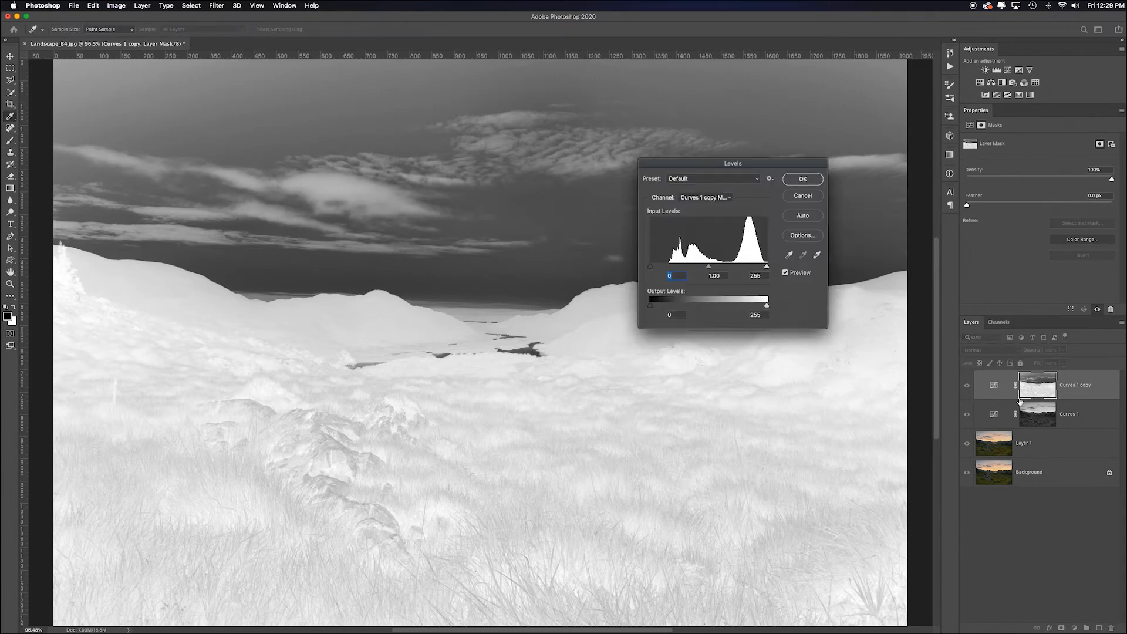
pyautogui.moveTo(764, 168); pyautogui.dragTo(794, 89)
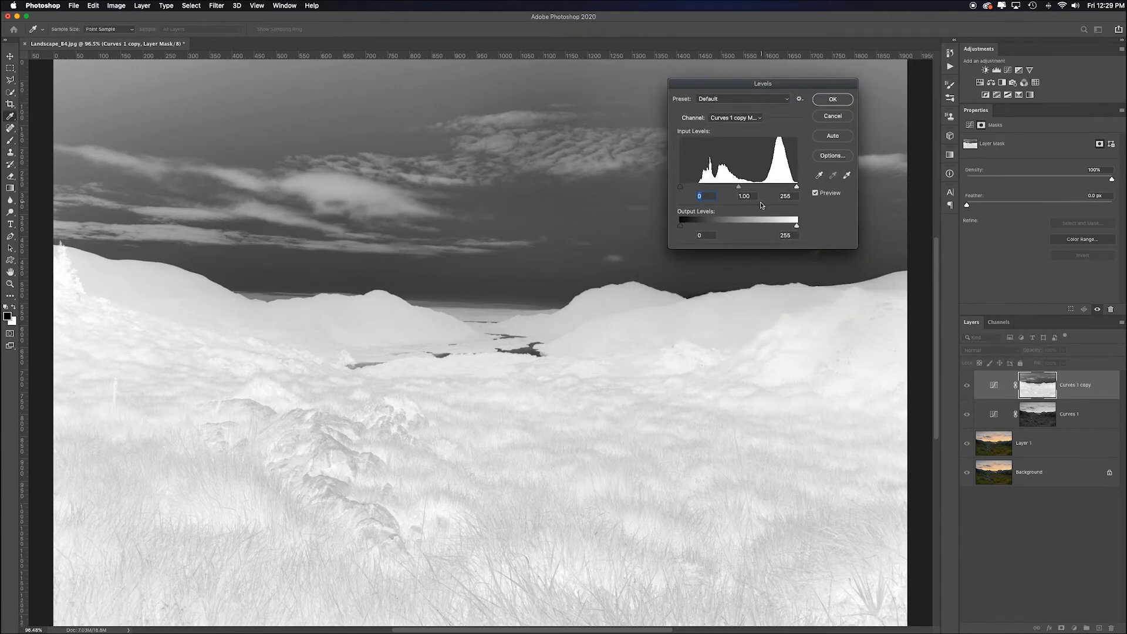
pyautogui.moveTo(679, 189); pyautogui.dragTo(699, 190)
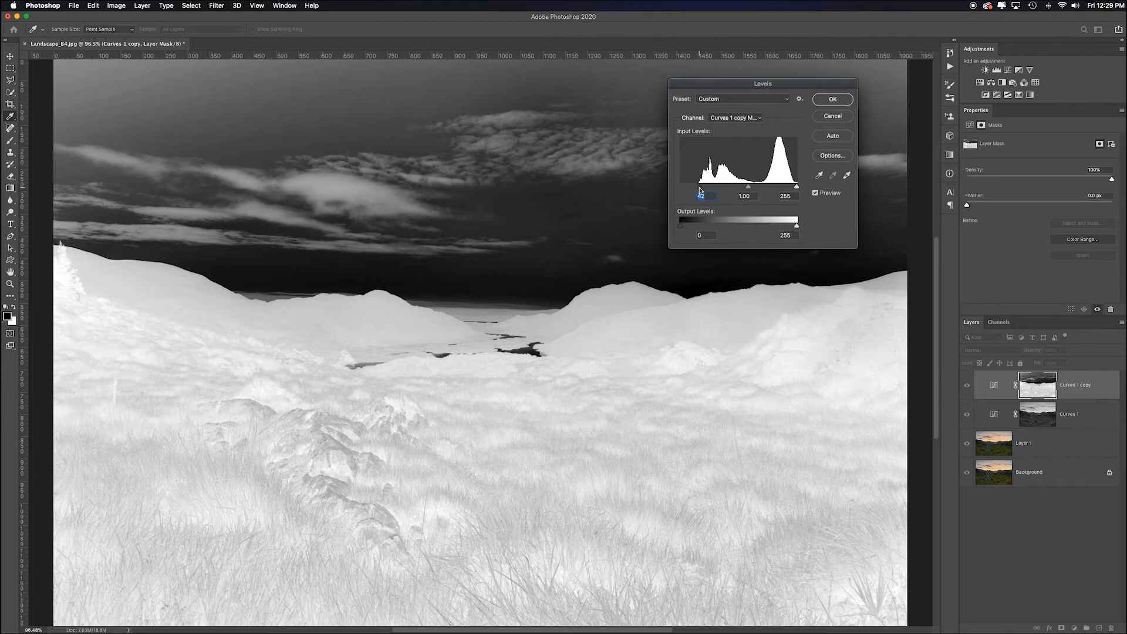
pyautogui.moveTo(796, 187); pyautogui.dragTo(773, 189)
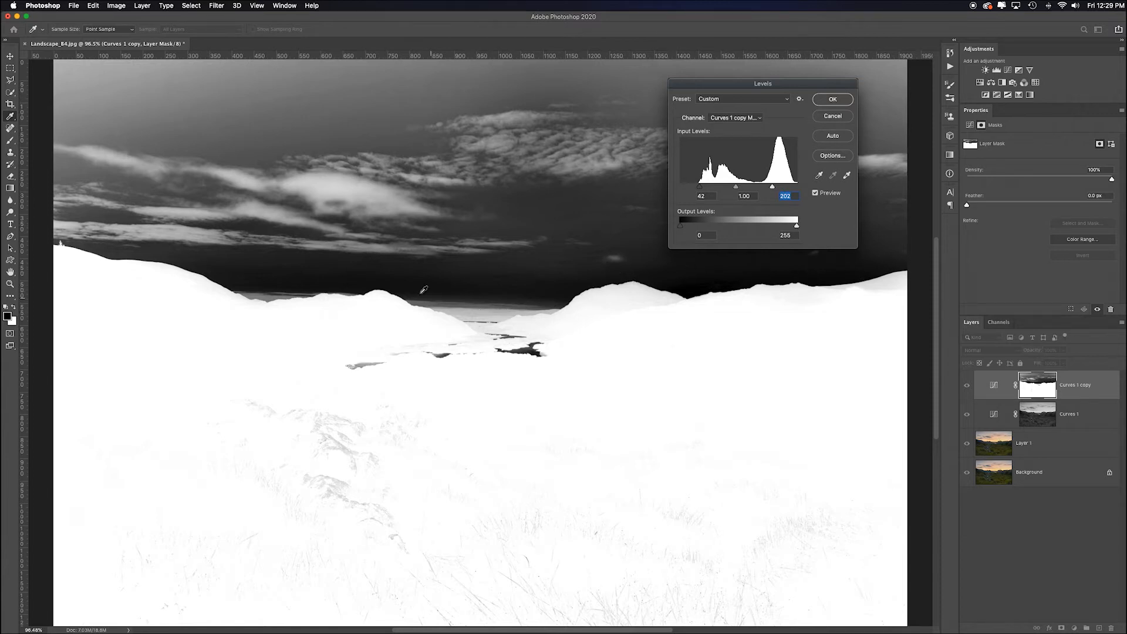
pyautogui.press('Return')
pyautogui.click(967, 385)
# Step: Apply Levels to the Curves 1 mask with white input 213 and a raised black input that darkens the foreground, and check the mask alone
pyautogui.click(1040, 424)
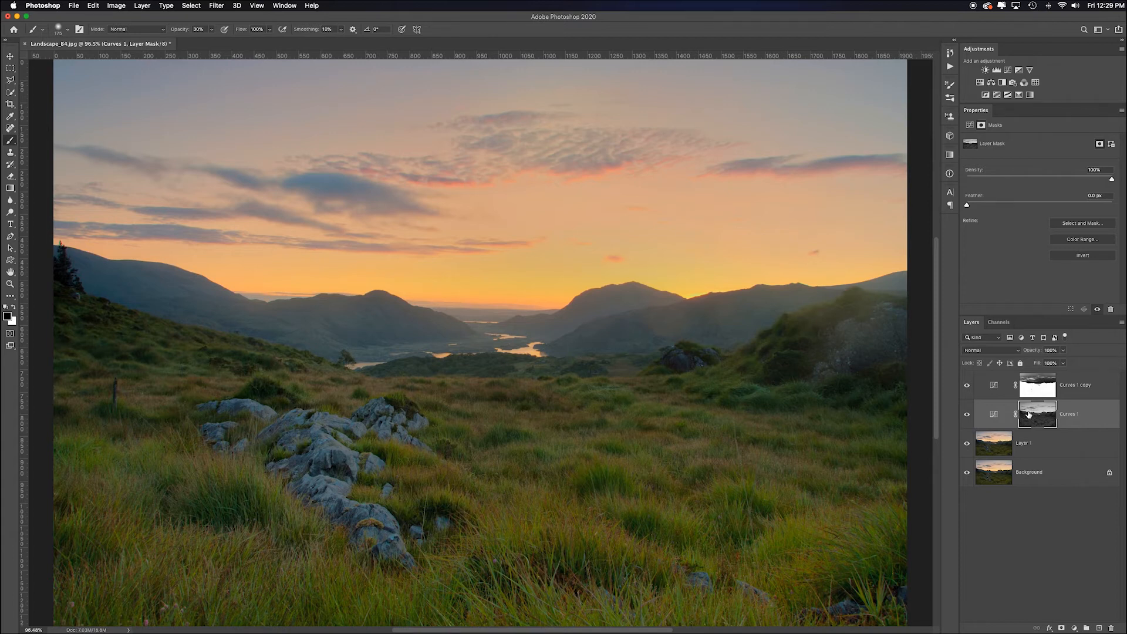
pyautogui.press('super+l')
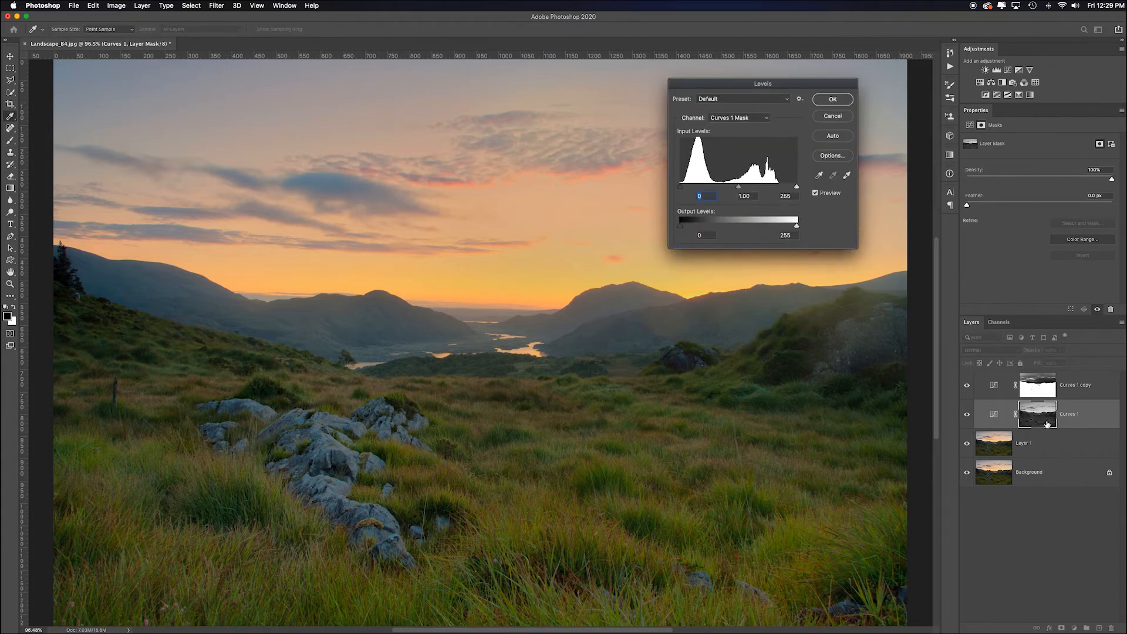
pyautogui.moveTo(797, 186); pyautogui.dragTo(779, 189)
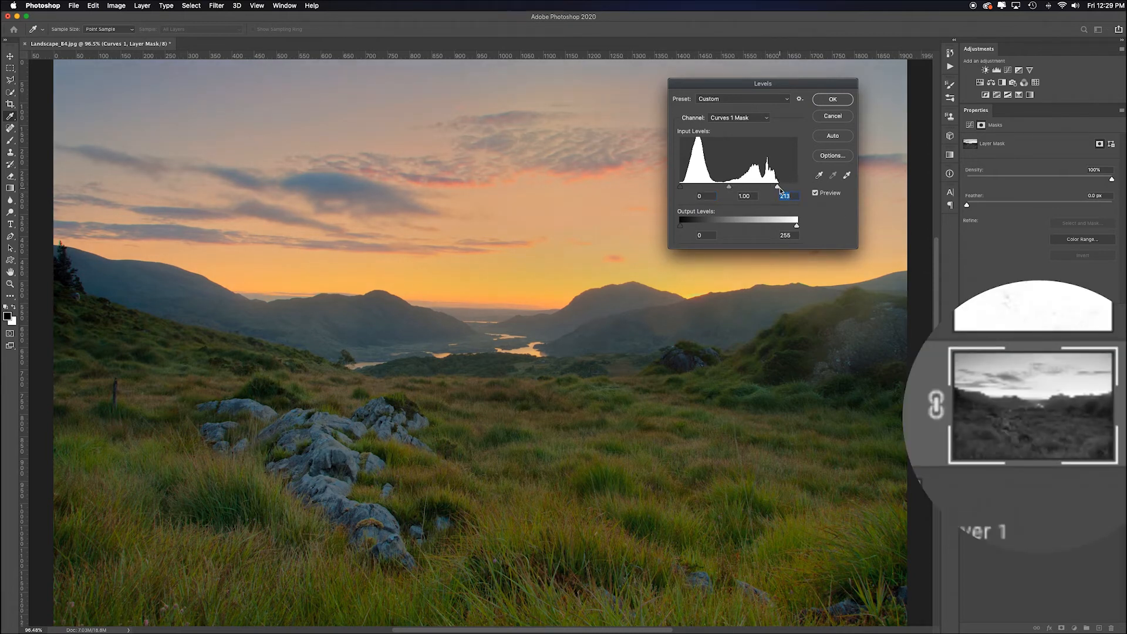
pyautogui.moveTo(681, 187); pyautogui.dragTo(752, 189)
pyautogui.click(833, 100)
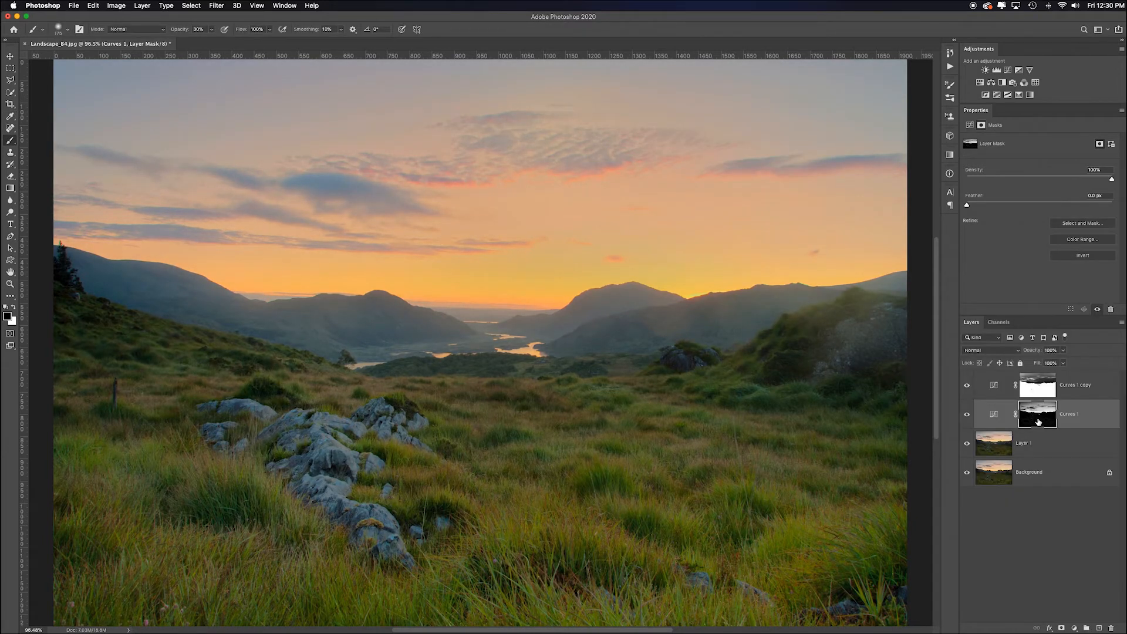
pyautogui.keyDown('alt'); pyautogui.click(1038, 421); pyautogui.keyUp('alt')
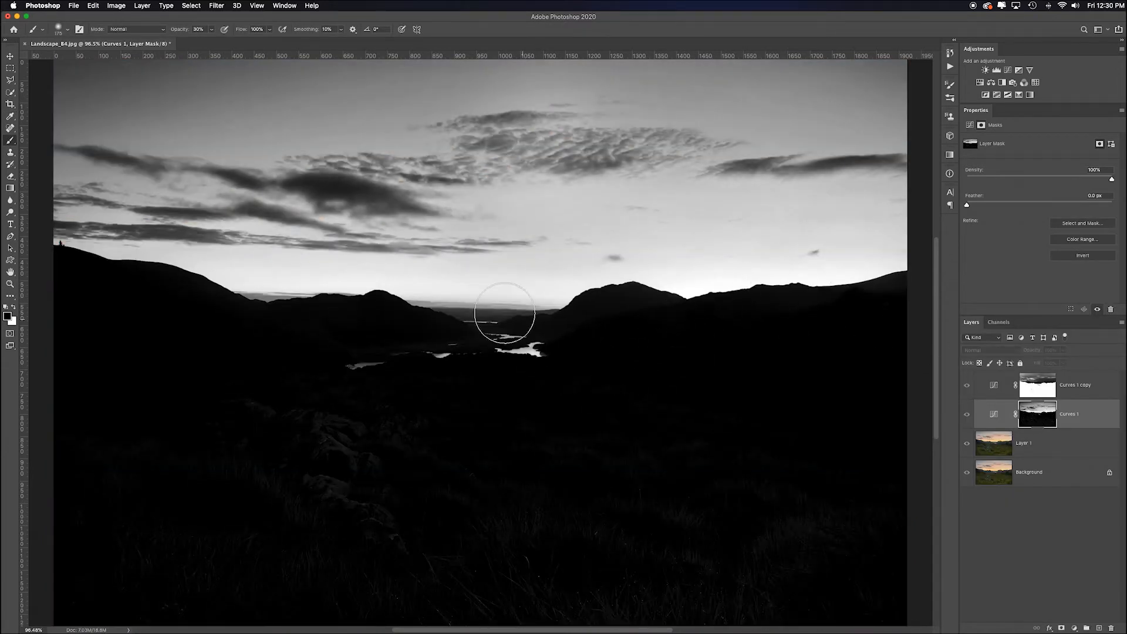
pyautogui.keyDown('alt'); pyautogui.click(1038, 414); pyautogui.keyUp('alt')
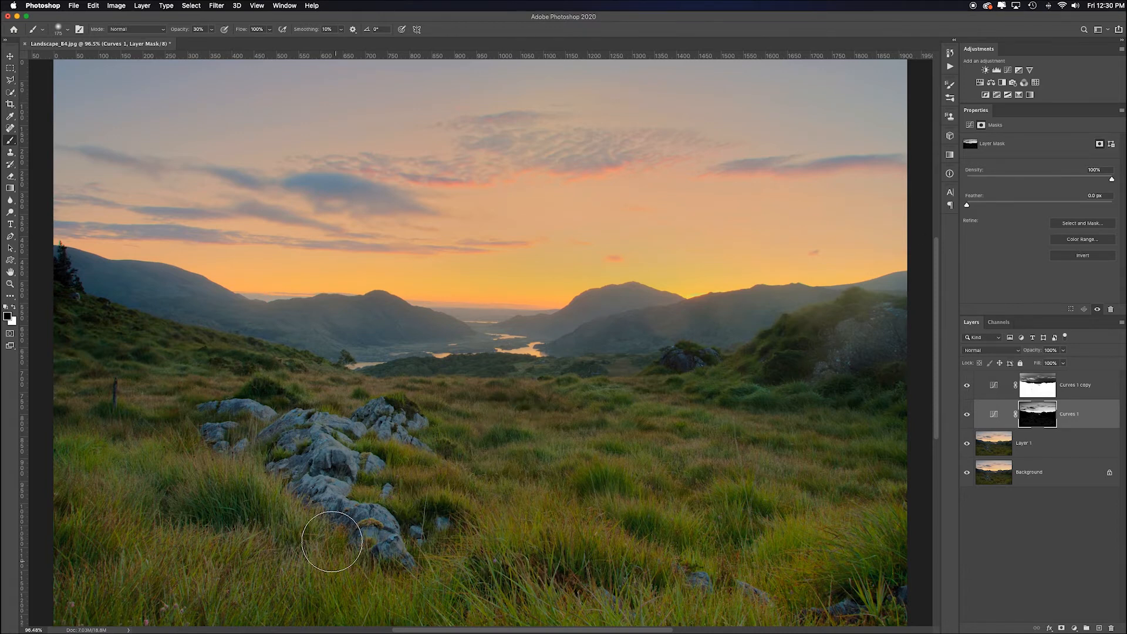
# Step: Add a black-to-white Gradient Map adjustment layer above the Curves 1 copy layer
pyautogui.click(1089, 384)
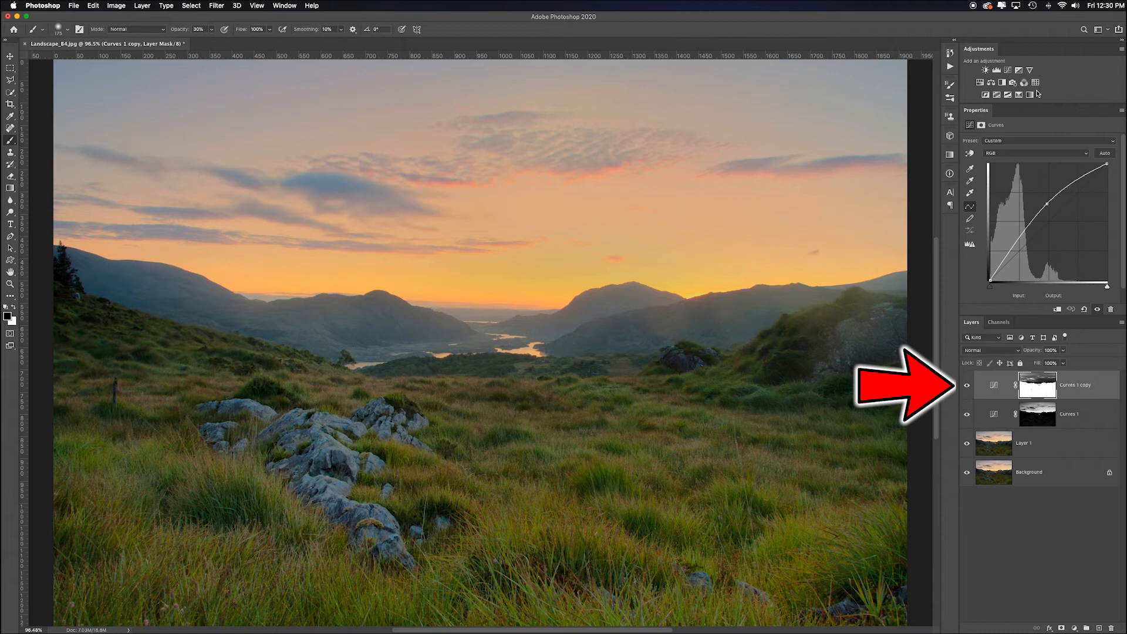
pyautogui.click(1031, 95)
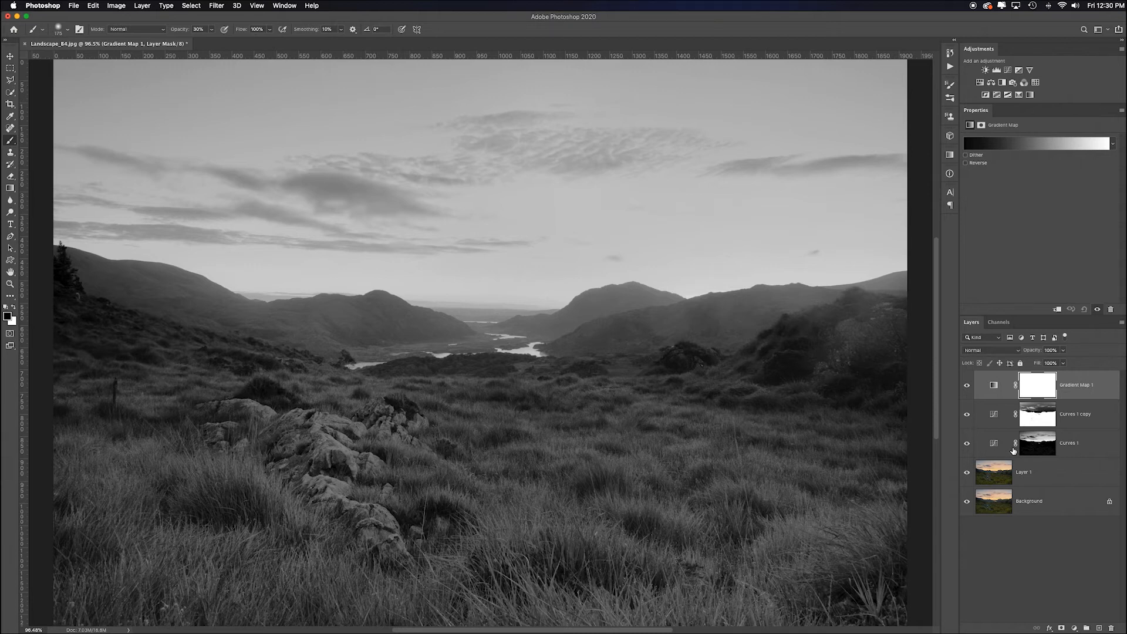
# Step: Check the Curves 1 layer's effect by toggling its visibility, and rename the layer SKY
pyautogui.click(969, 445)
pyautogui.click(968, 445)
pyautogui.click(968, 444)
pyautogui.click(969, 445)
pyautogui.doubleClick(1114, 467)
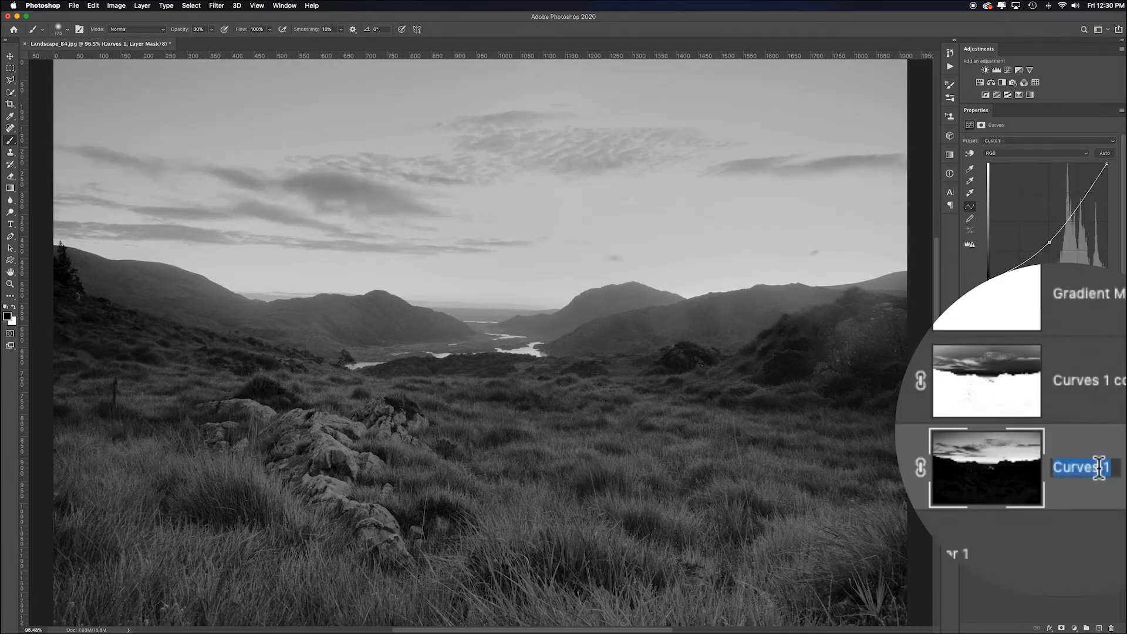
pyautogui.write('SKY')
pyautogui.press('Return')
# Step: Check the Curves 1 copy layer's effect by toggling its visibility, and rename the layer FOREGROUND
pyautogui.click(966, 414)
pyautogui.click(966, 415)
pyautogui.click(966, 415)
pyautogui.click(966, 415)
pyautogui.doubleClick(1080, 414)
pyautogui.write('FOREGRO')
pyautogui.press('Return')
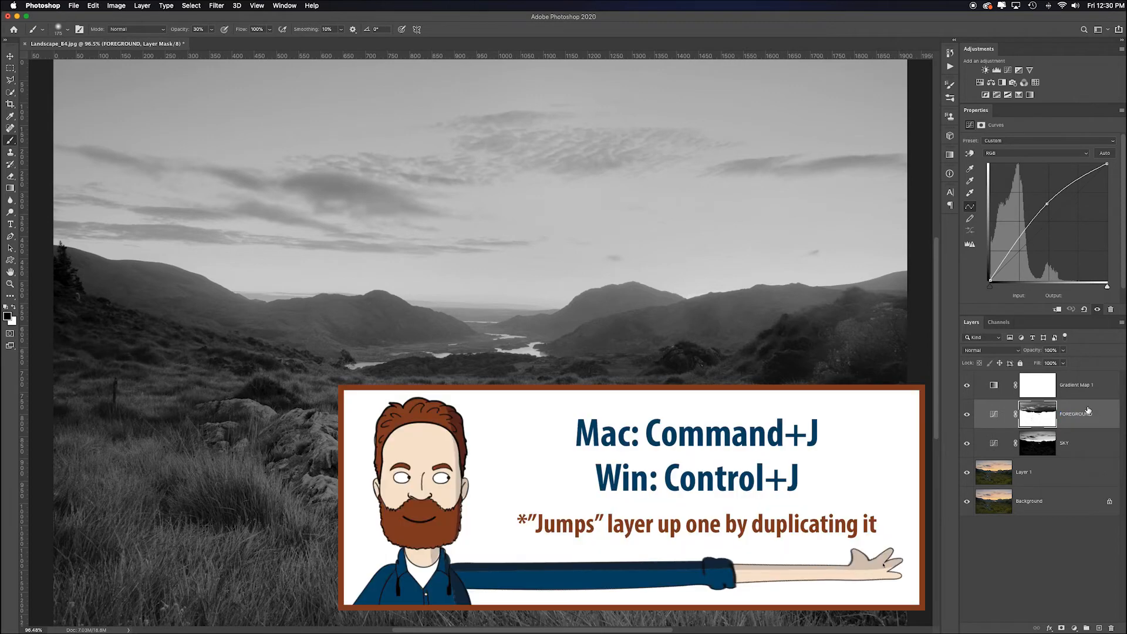
# Step: Try the Color Dodge blend mode on a duplicate of the FOREGROUND layer, and delete the duplicate
pyautogui.press('super+j')
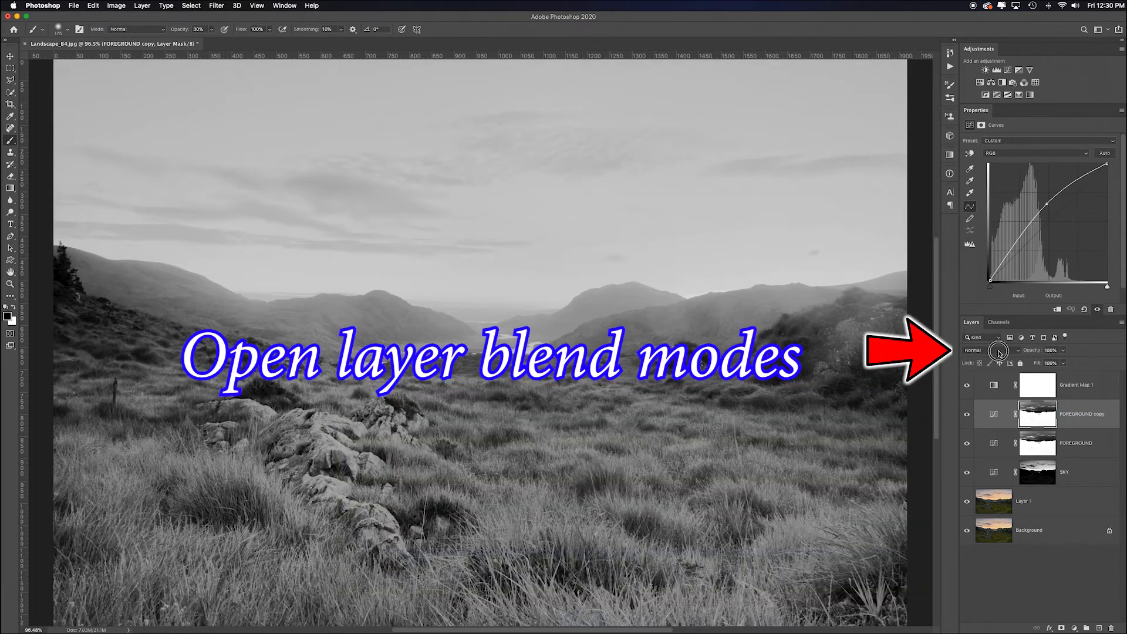
pyautogui.click(992, 350)
pyautogui.click(1002, 427)
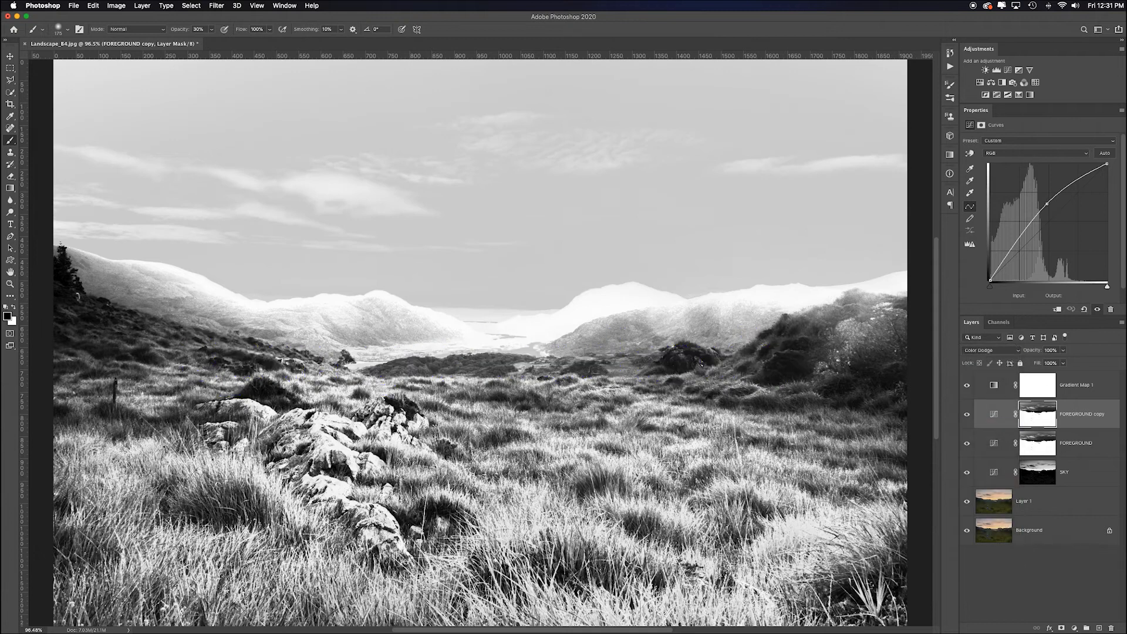
pyautogui.moveTo(1036, 351); pyautogui.dragTo(1036, 353)
pyautogui.press('Delete')
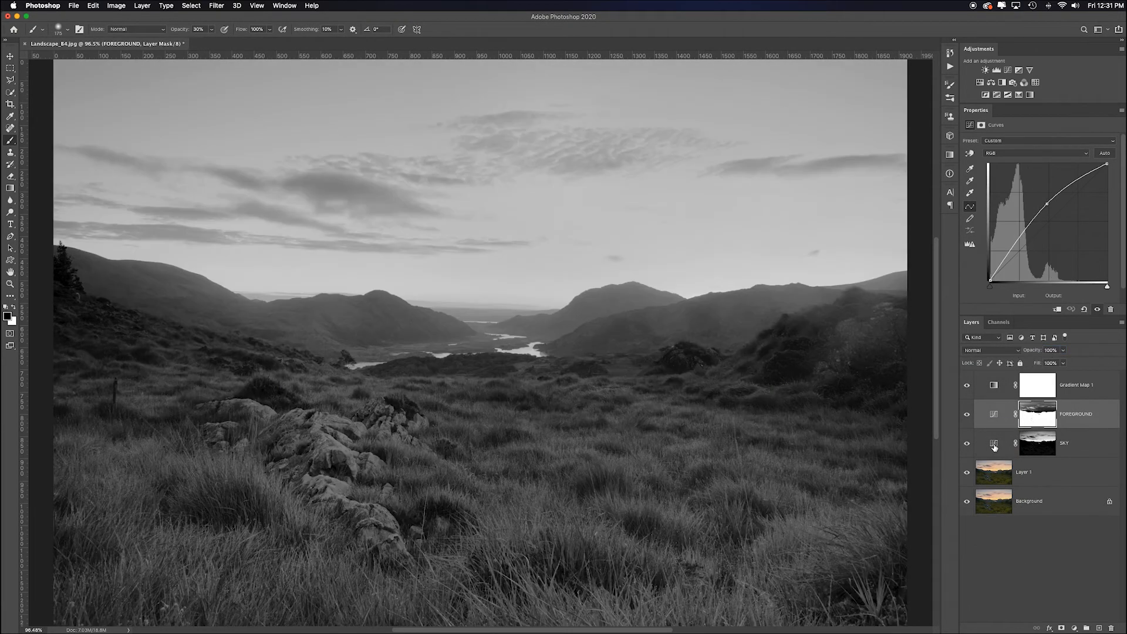
# Step: Darken the sky further by lowering the midtone point of the SKY layer's curve
pyautogui.click(995, 447)
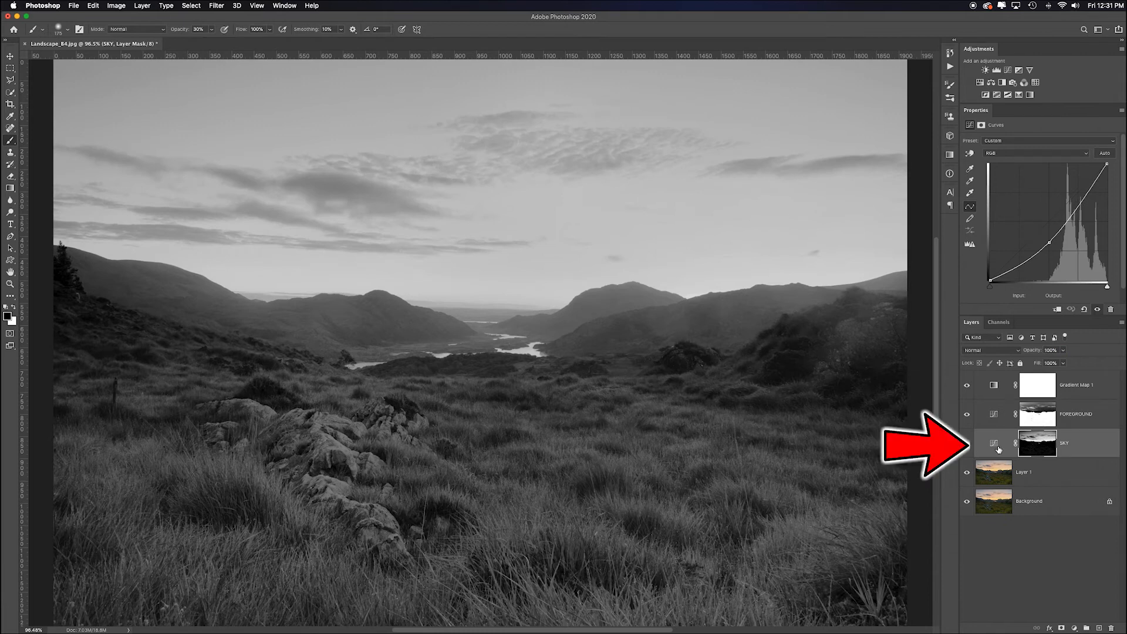
pyautogui.moveTo(1049, 243); pyautogui.dragTo(1056, 256)
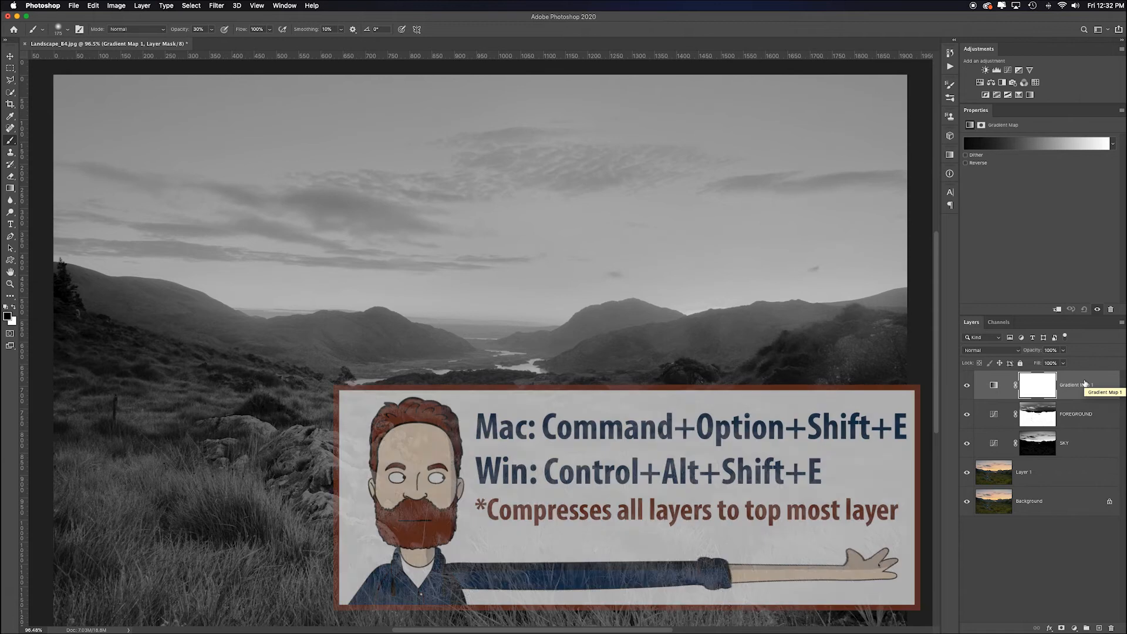
# Step: Stamp all visible layers into a new layer above Gradient Map 1, duplicate it and set the duplicate's blend mode to Overlay
pyautogui.press('super+alt+shift+e')
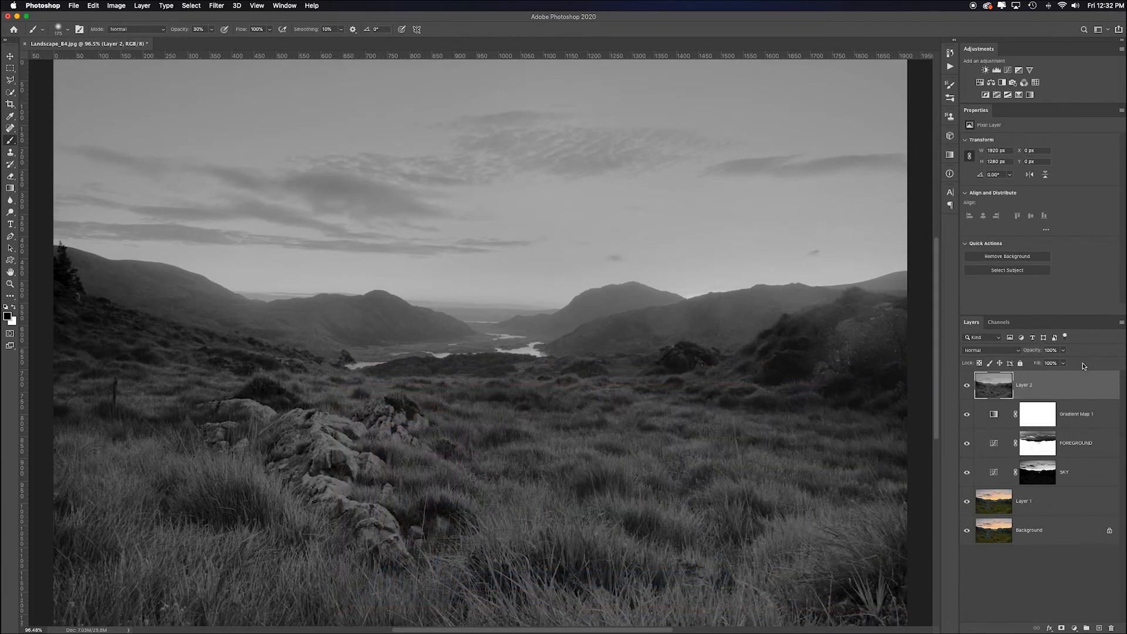
pyautogui.press('super+j')
pyautogui.click(991, 350)
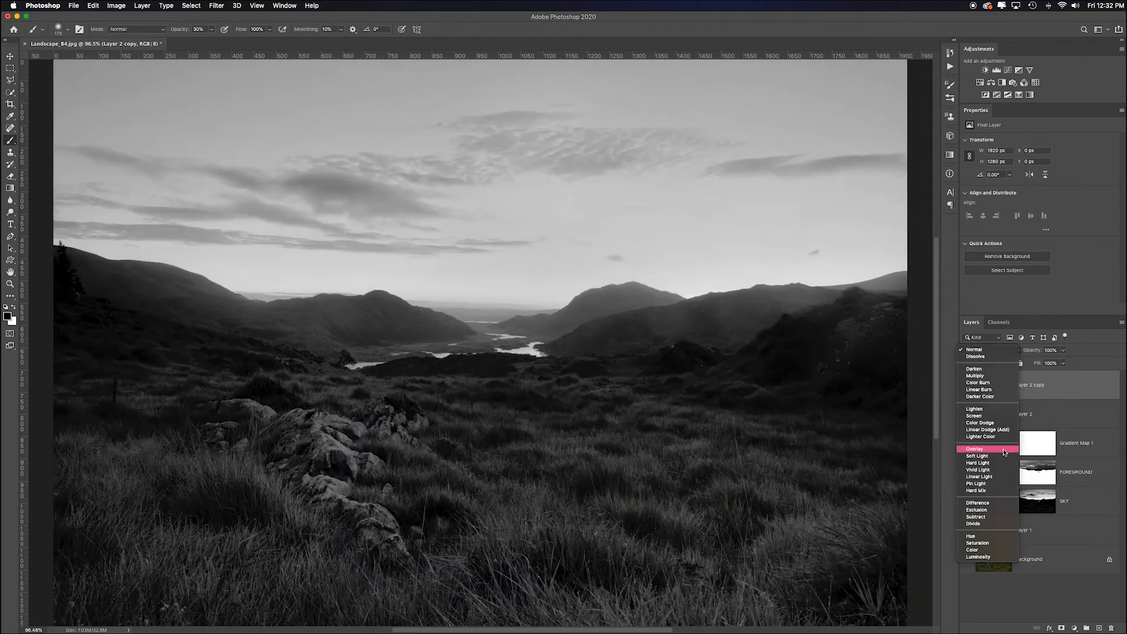
pyautogui.click(1004, 449)
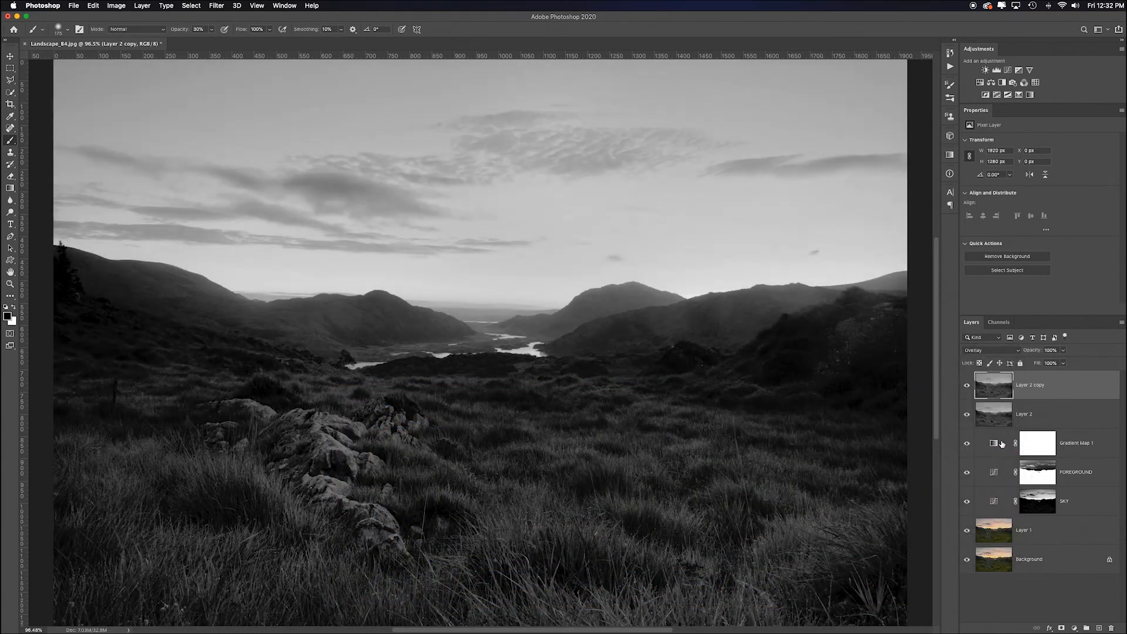
# Step: Choose the Dodge tool and reduce its brush size to 300 pixels for lightening the foreground on Layer 2 copy
pyautogui.click(9, 215)
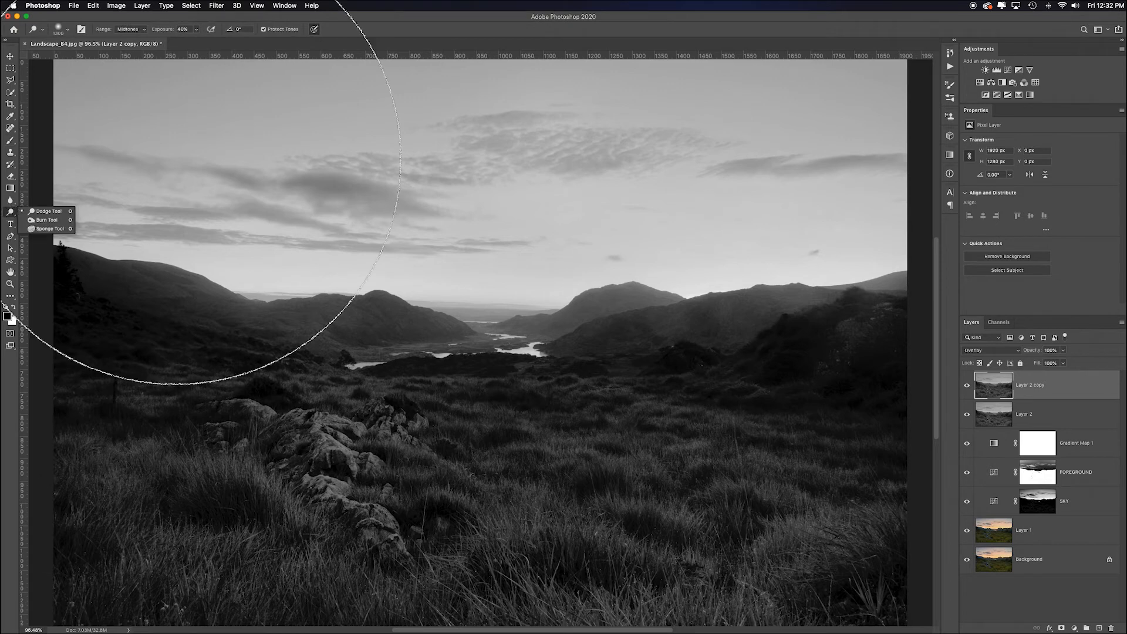
pyautogui.press('[')
pyautogui.press('[')
pyautogui.press('[')
pyautogui.press('[')
pyautogui.press('[')
pyautogui.press('[')
pyautogui.press('[')
pyautogui.press('[')
pyautogui.press('[')
pyautogui.press('[')
pyautogui.press('[')
pyautogui.press('[')
pyautogui.press('[')
pyautogui.press('[')
pyautogui.press('[')
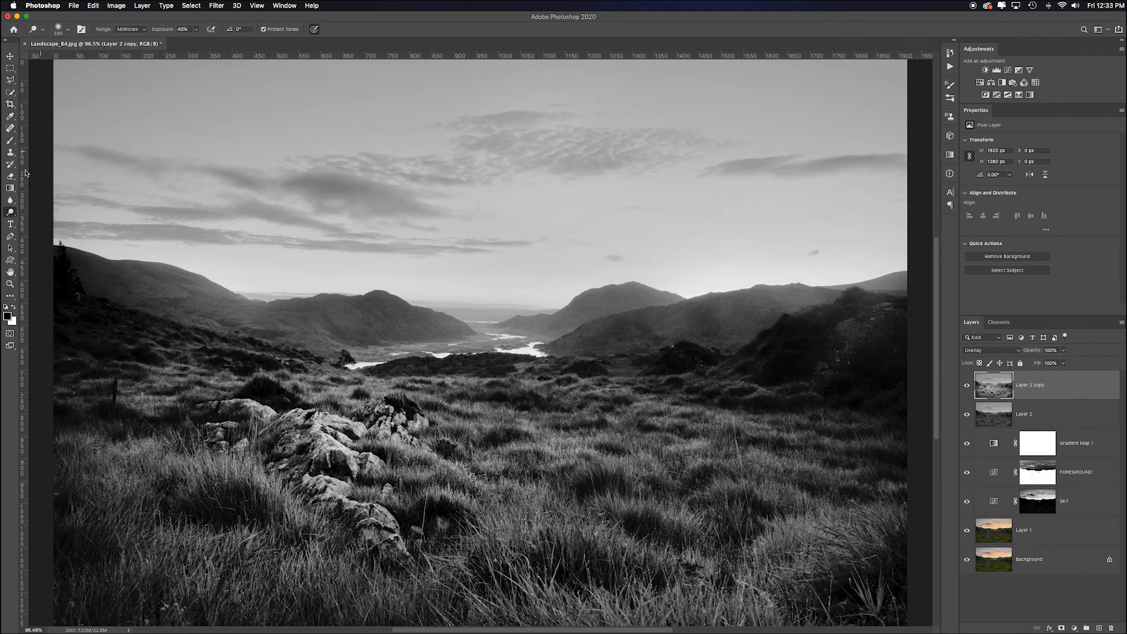
# Step: Switch to the Burn tool and set its exposure to 70%
pyautogui.rightClick(10, 212)
pyautogui.click(38, 221)
pyautogui.click(133, 30)
pyautogui.click(133, 29)
pyautogui.press('7')
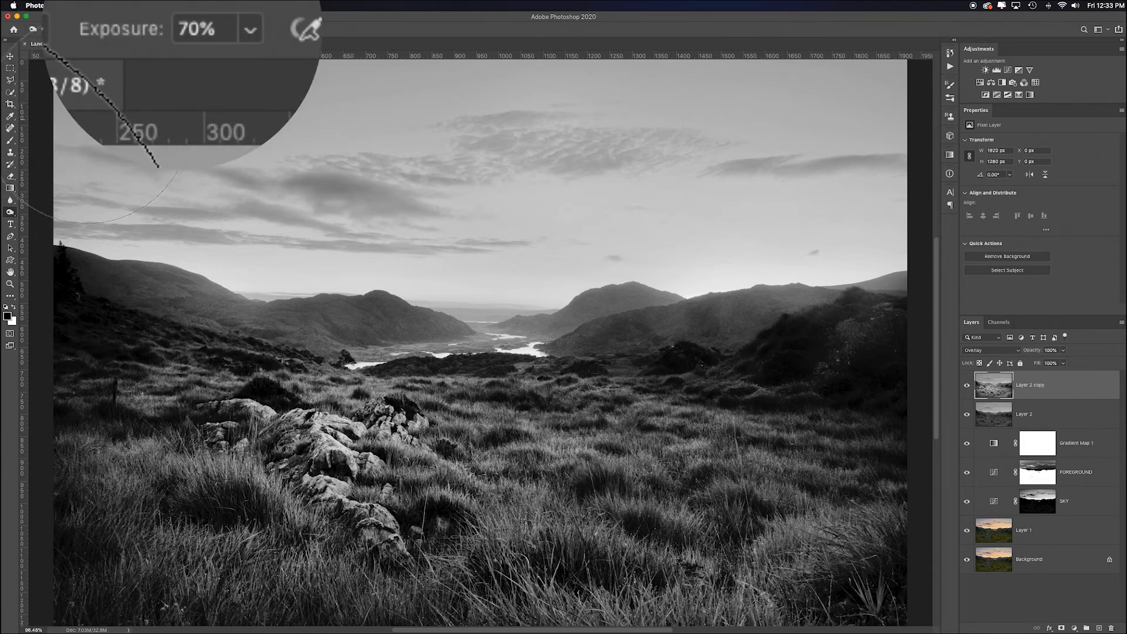
# Step: Burn across the sky on Layer 2 copy to darken it, including its upper corner over the distant hills
pyautogui.moveTo(380, 171)
pyautogui.mouseDown()
pyautogui.moveTo(64, 155)
pyautogui.moveTo(695, 129)
pyautogui.moveTo(859, 143)
pyautogui.moveTo(901, 198)
pyautogui.moveTo(376, 94)
pyautogui.moveTo(954, 217)
pyautogui.mouseUp()
pyautogui.moveTo(881, 125)
pyautogui.mouseDown()
pyautogui.moveTo(227, 76)
pyautogui.moveTo(35, 140)
pyautogui.moveTo(731, 120)
pyautogui.moveTo(35, 146)
pyautogui.moveTo(893, 163)
pyautogui.moveTo(920, 208)
pyautogui.moveTo(189, 264)
pyautogui.moveTo(1109, 314)
pyautogui.mouseUp()
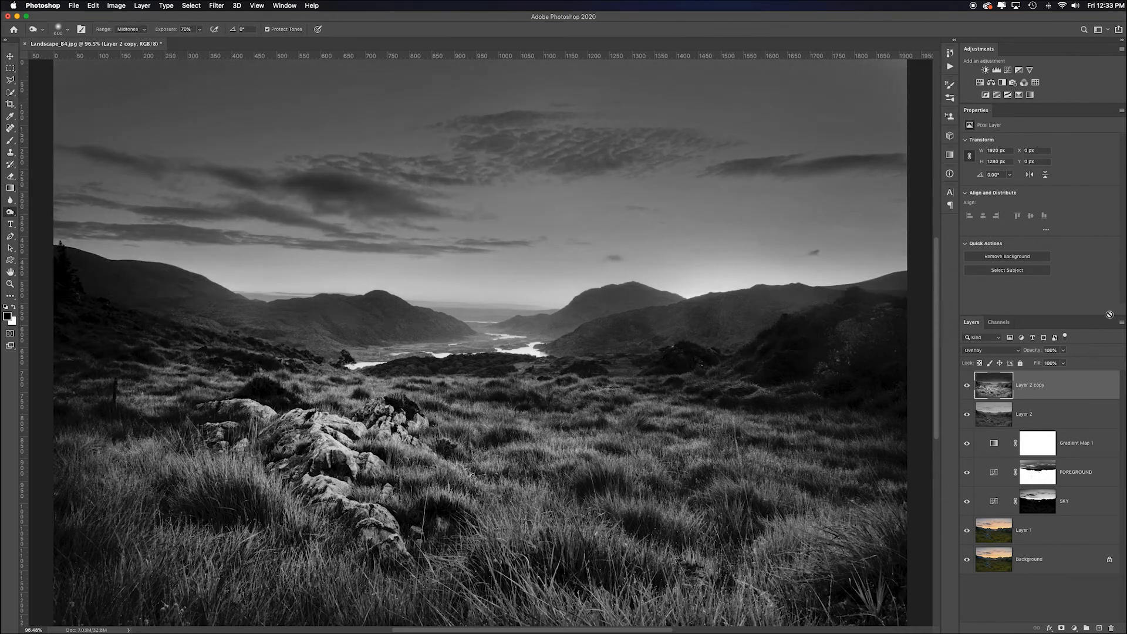
# Step: Switch back to the Dodge tool with 20% exposure and enlarge its brush to 700 pixels for lightening the landscape
pyautogui.rightClick(10, 212)
pyautogui.click(50, 208)
pyautogui.press('2')
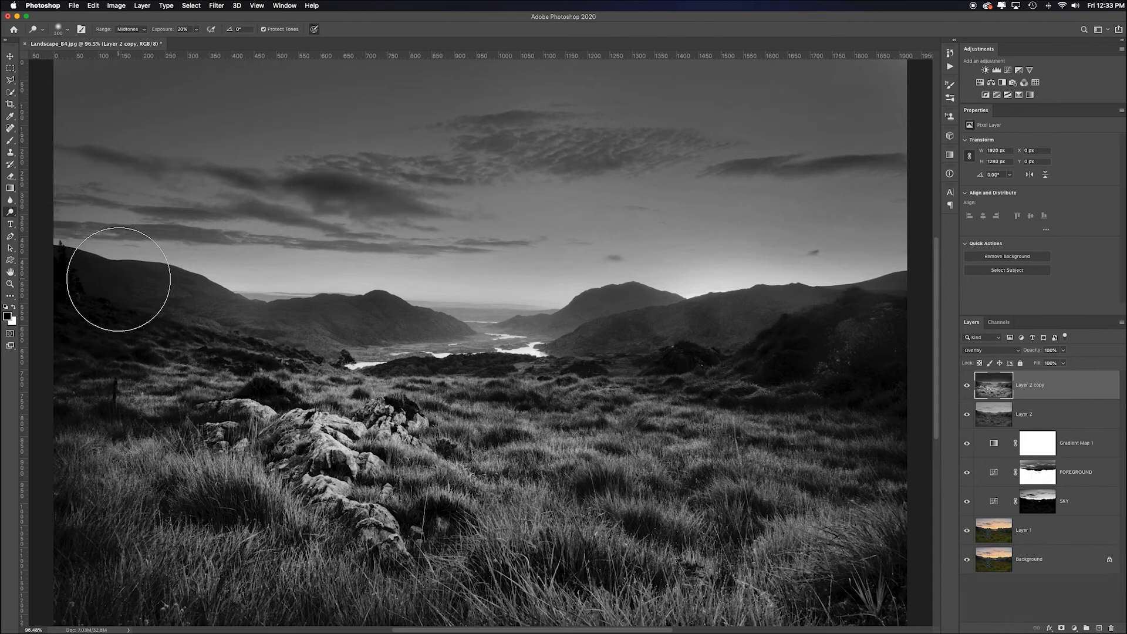
pyautogui.press(']')
pyautogui.press(']')
pyautogui.press(']')
pyautogui.press(']')
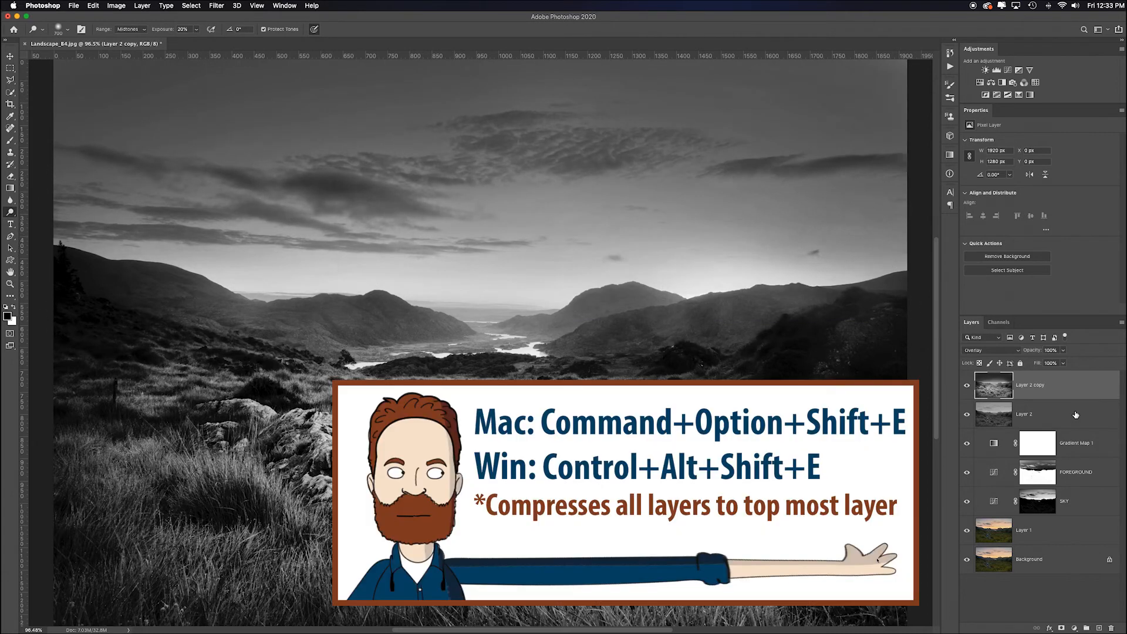
# Step: Stamp all visible layers into a new layer and apply Camera Raw with Clarity +39, Dehaze +16, Shadows +59, Highlights -38 and Vignetting -12
pyautogui.press('super+alt+shift+e')
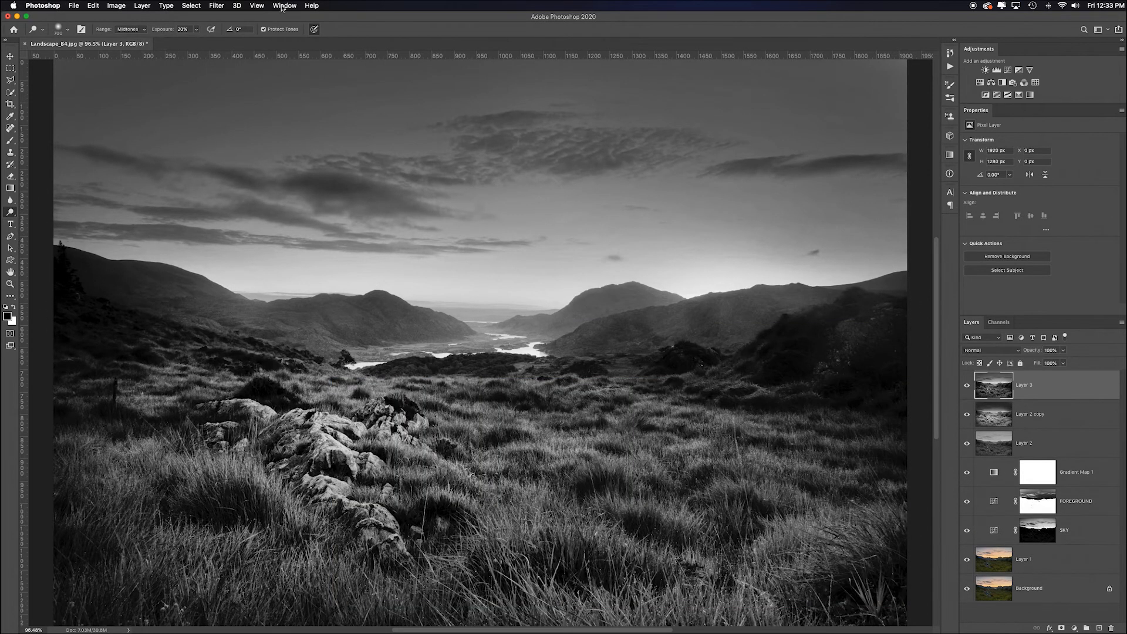
pyautogui.click(216, 7)
pyautogui.click(249, 64)
pyautogui.moveTo(1043, 335)
pyautogui.mouseDown()
pyautogui.moveTo(1062, 337)
pyautogui.moveTo(1050, 351)
pyautogui.mouseUp()
pyautogui.moveTo(1044, 269); pyautogui.dragTo(1072, 270)
pyautogui.moveTo(1043, 253); pyautogui.dragTo(1023, 254)
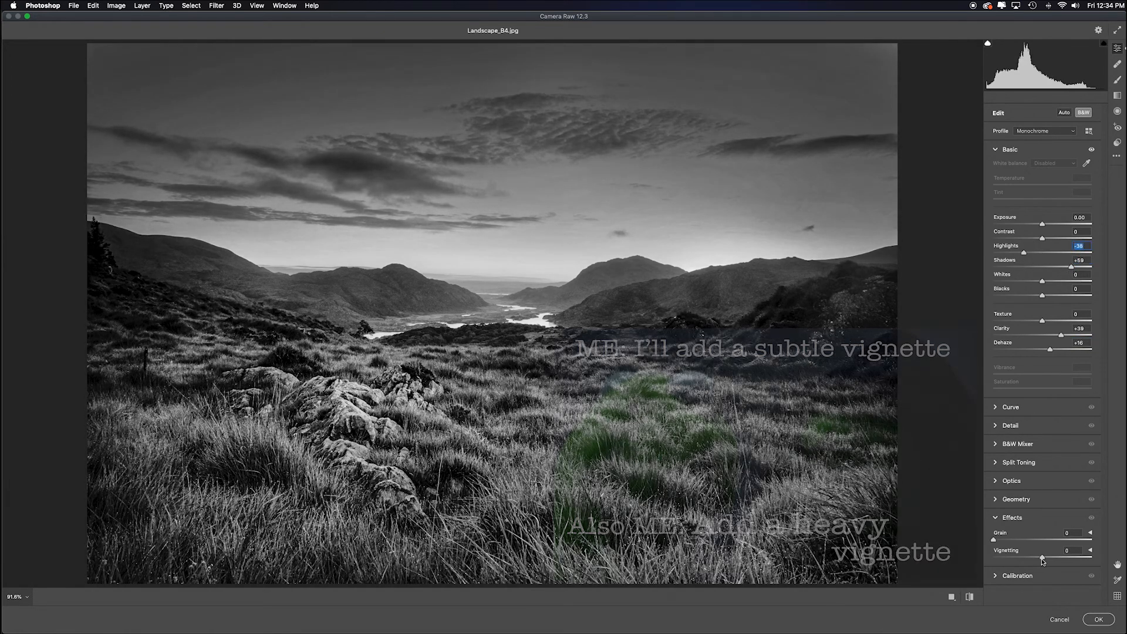
pyautogui.moveTo(1043, 562); pyautogui.dragTo(1036, 561)
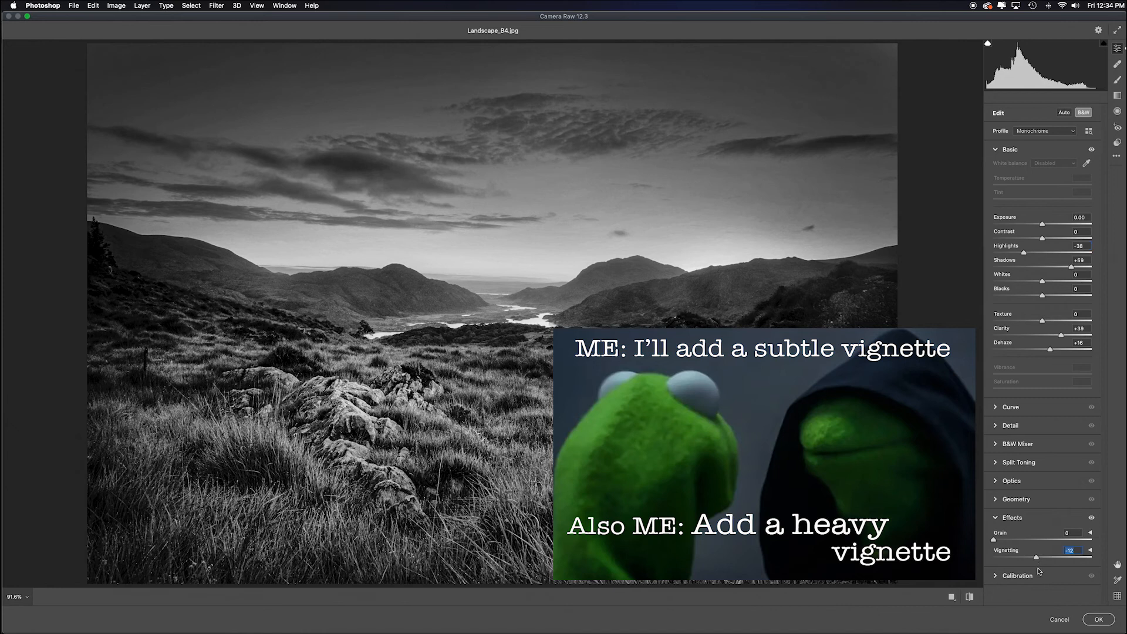
pyautogui.click(1097, 619)
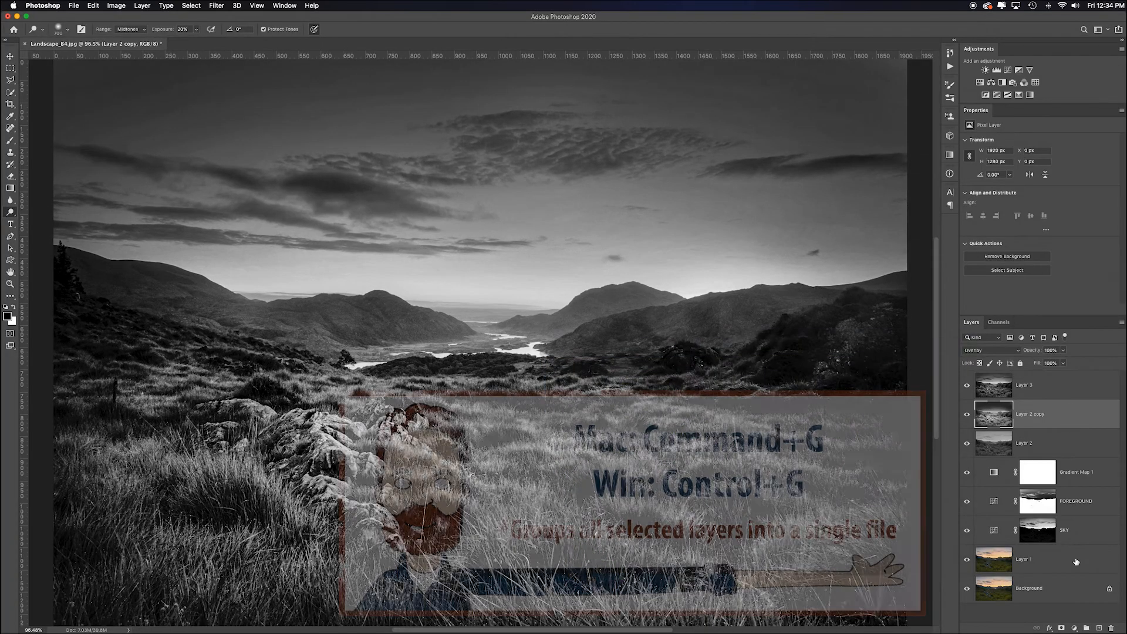
# Step: Group the layers from Layer 2 copy down to the SKY curves layer
pyautogui.keyDown('shift'); pyautogui.click(1089, 536); pyautogui.keyUp('shift')
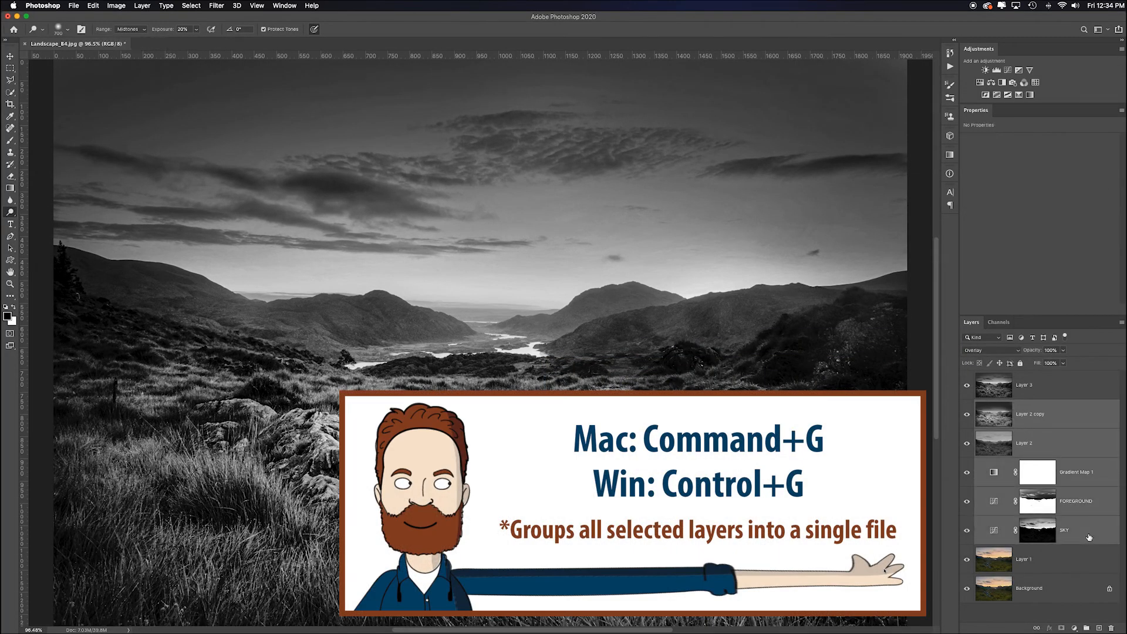
pyautogui.press('super+g')
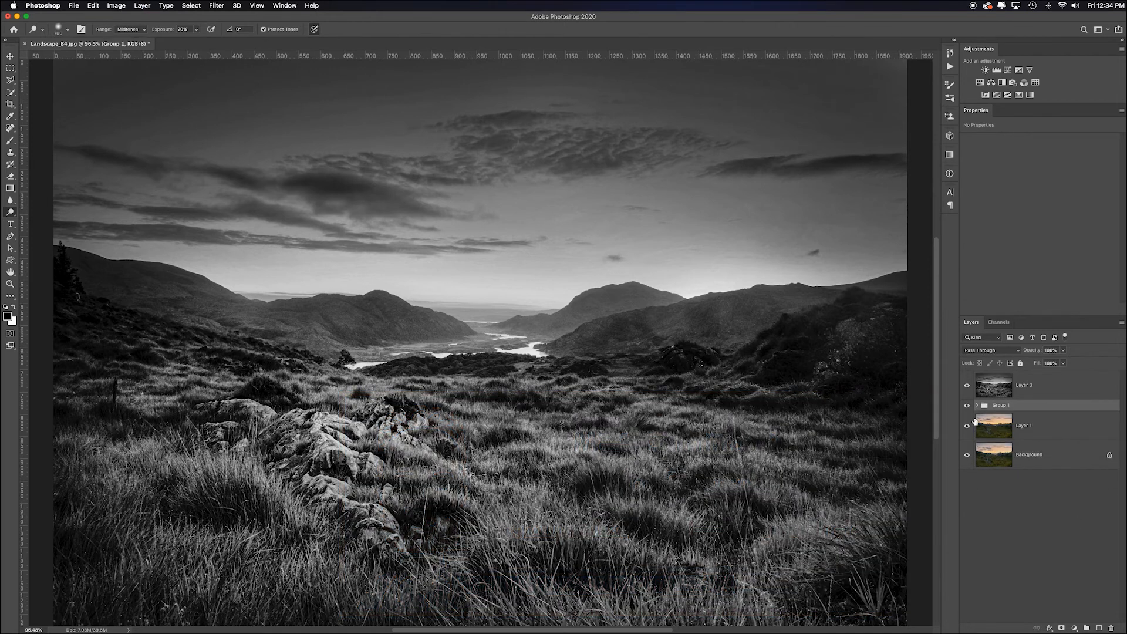
# Step: Hide Group 1 and Layer 3, and desaturate Layer 1 for a plain black-and-white comparison
pyautogui.moveTo(966, 406); pyautogui.dragTo(970, 386)
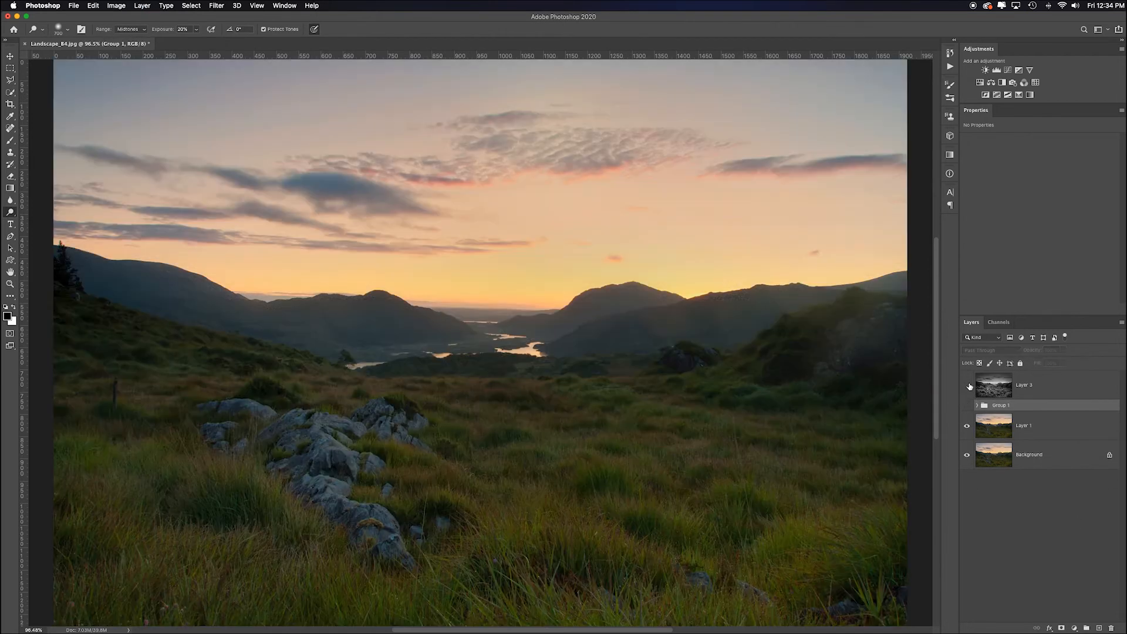
pyautogui.click(1046, 430)
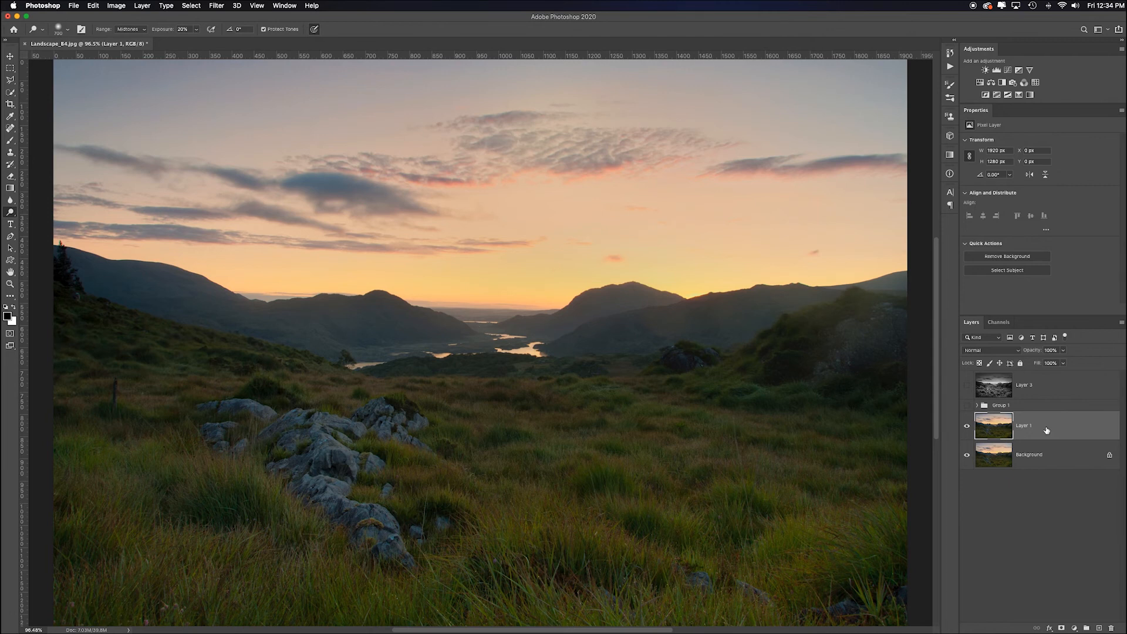
pyautogui.press('shift+super+u')
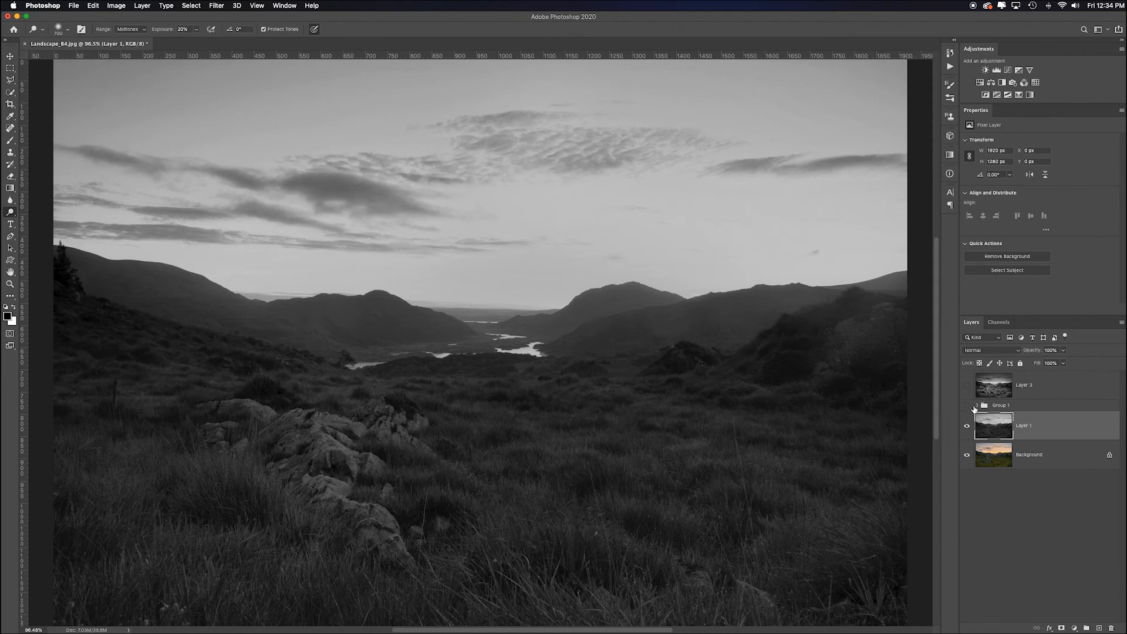
# Step: Toggle Layer 3 to compare it with the desaturated photo, leave it shown and lower its opacity to 94%
pyautogui.click(967, 385)
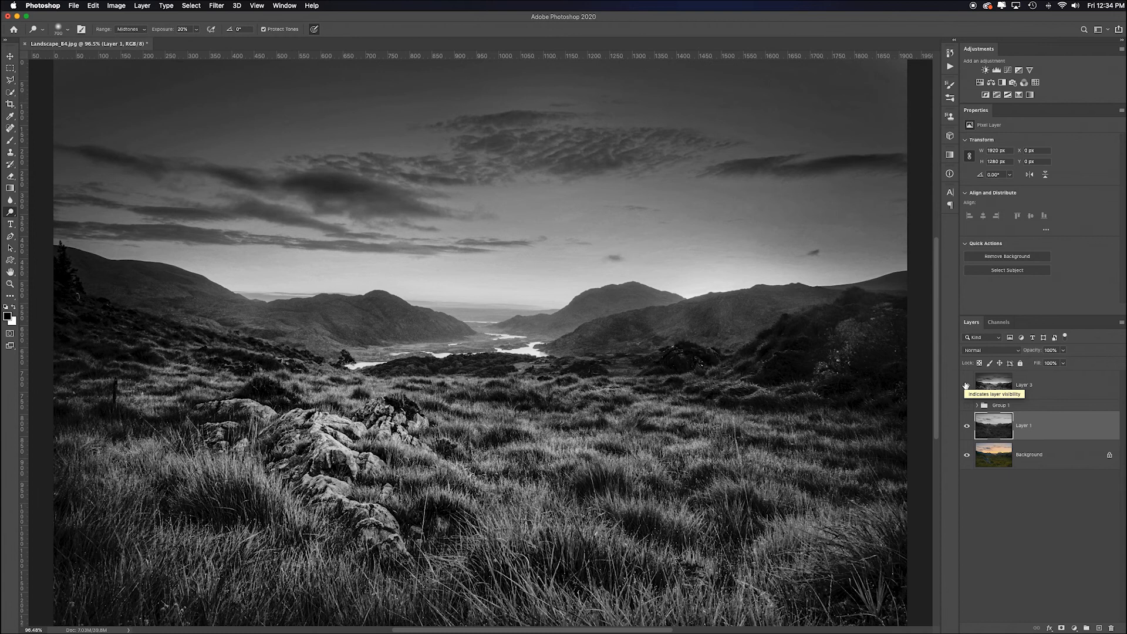
pyautogui.click(967, 385)
pyautogui.click(966, 386)
pyautogui.click(1074, 389)
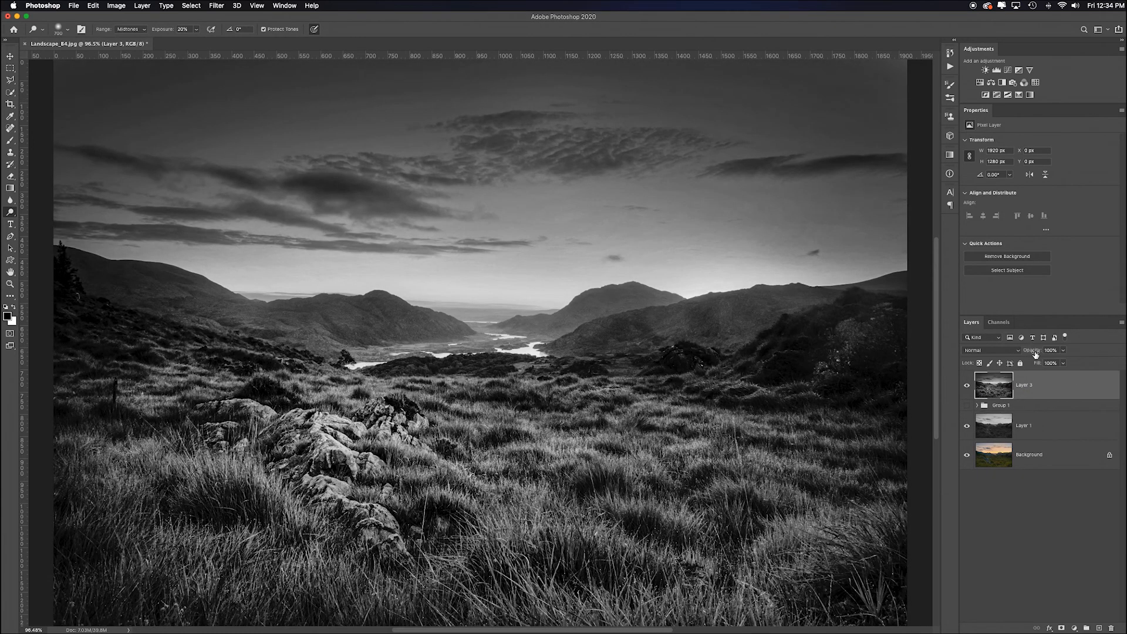
pyautogui.moveTo(1037, 355); pyautogui.dragTo(1036, 352)
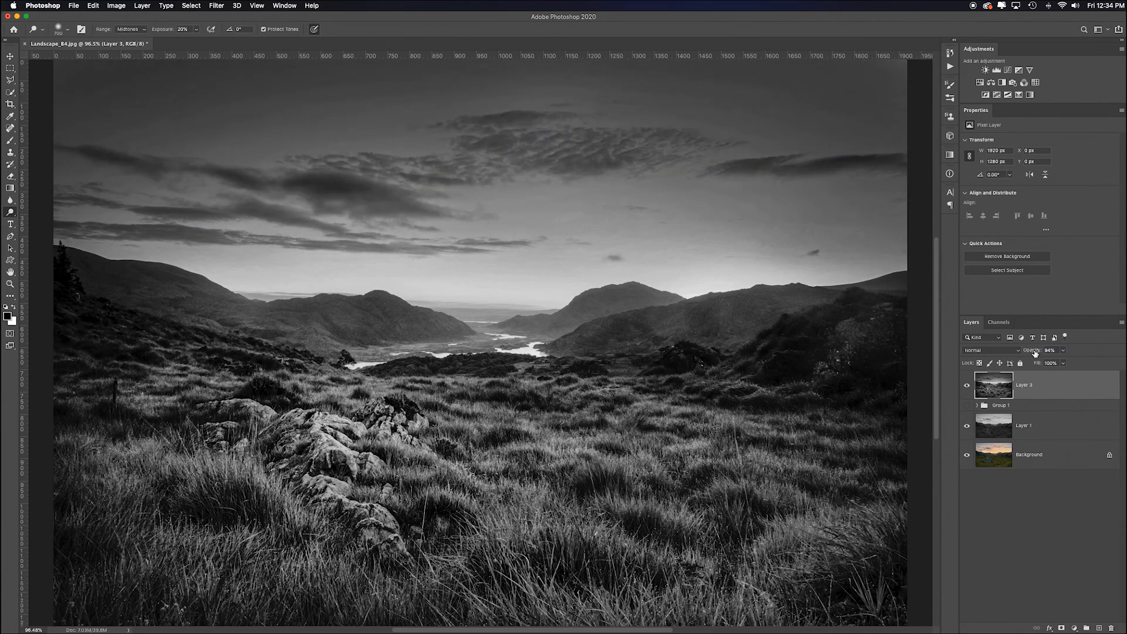